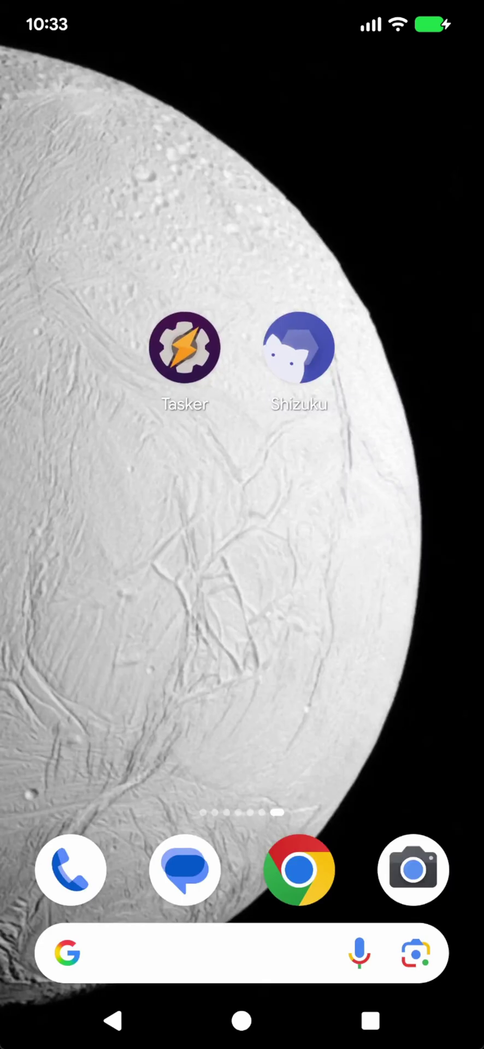
# Run the Shizuku Id task's id command with Use Shizuku enabled on Run Shell
pyautogui.click(299, 348)
pyautogui.click(184, 347)
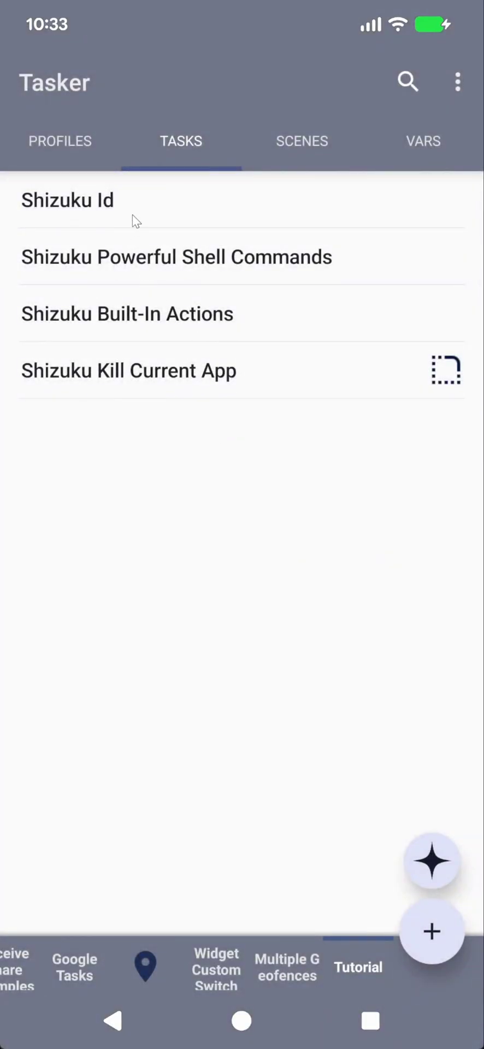
pyautogui.click(132, 215)
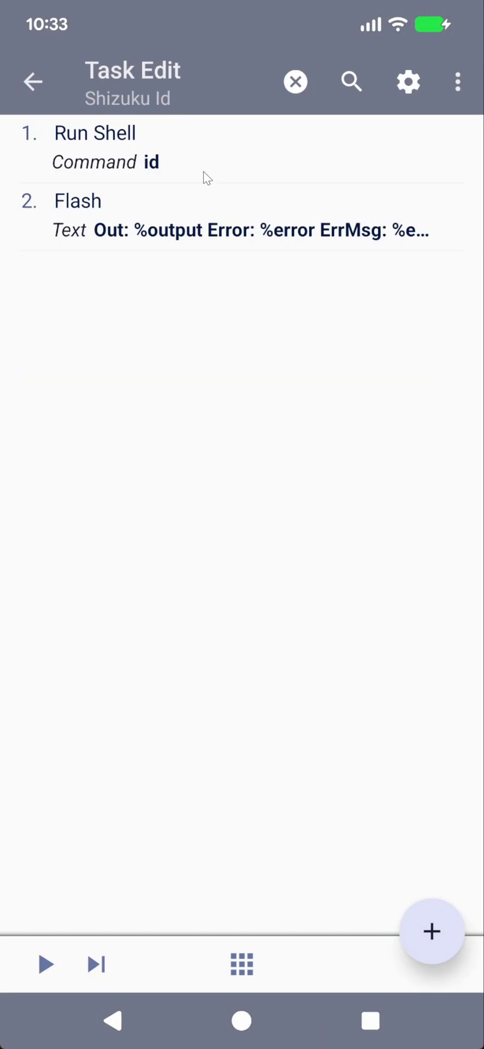
pyautogui.click(156, 166)
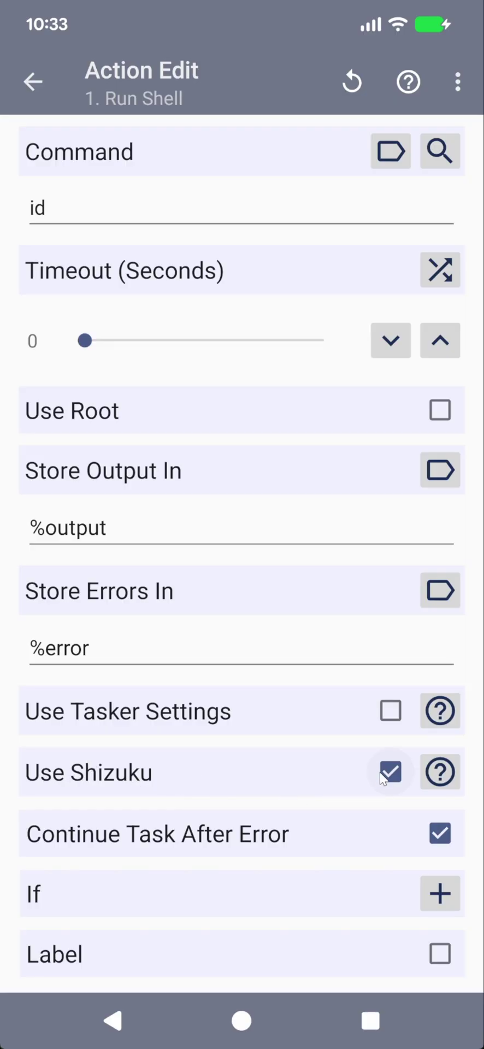
pyautogui.click(34, 80)
pyautogui.click(44, 964)
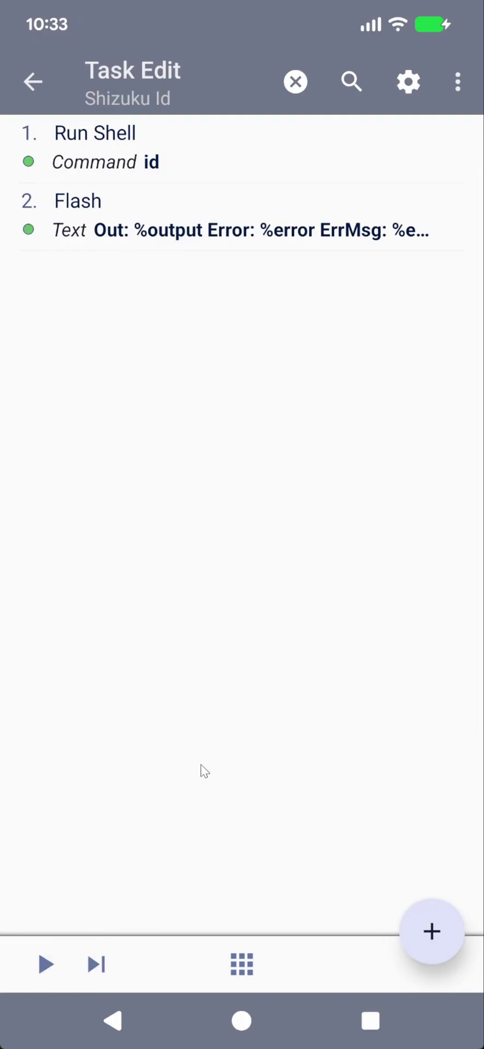
# Turn Use Shizuku off on the Run Shell action and run the task as the app user
pyautogui.click(149, 164)
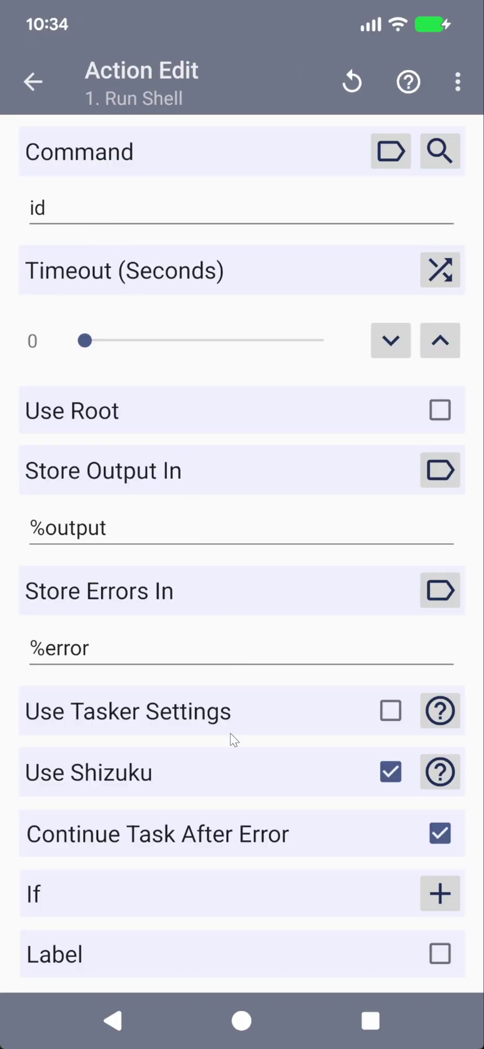
pyautogui.click(391, 774)
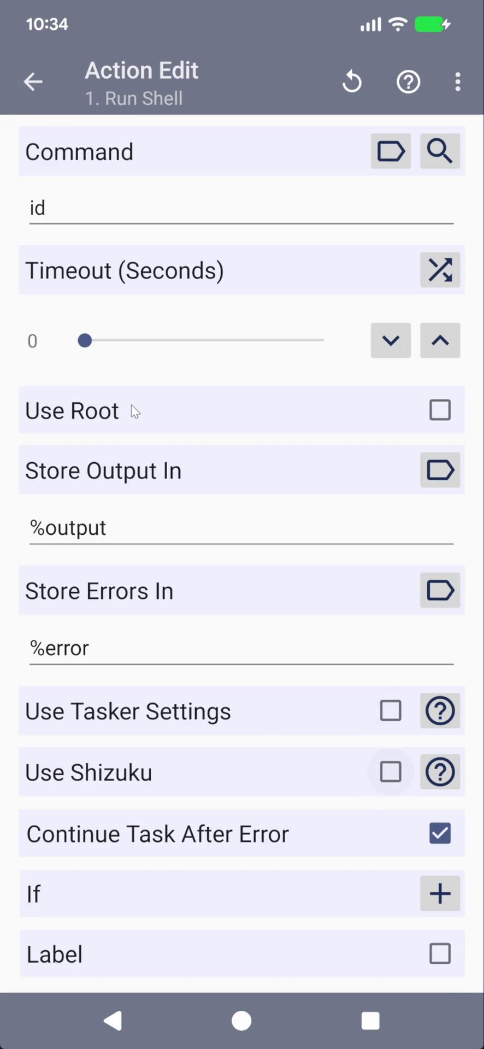
pyautogui.click(33, 88)
pyautogui.click(44, 965)
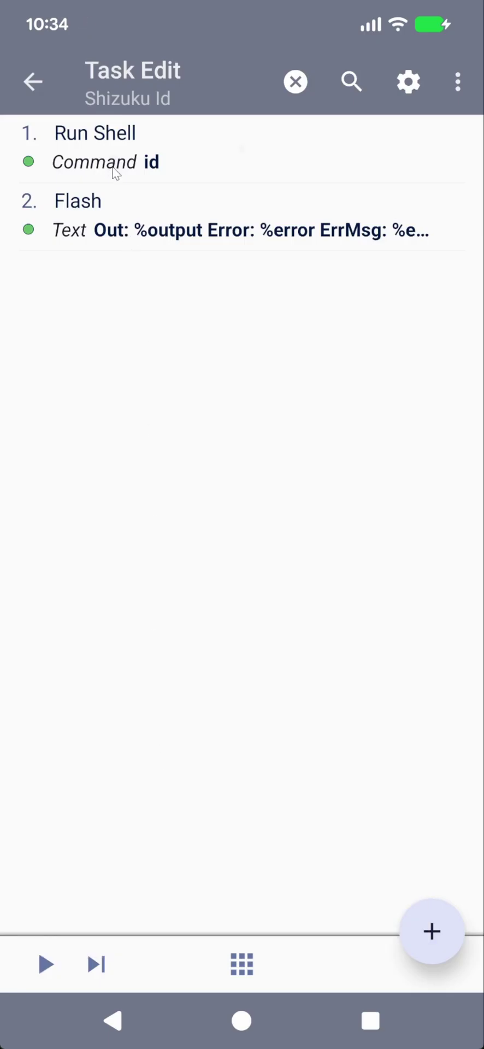
# Re-enable Use Shizuku and run the task again, reporting uid=2000(shell)
pyautogui.click(117, 175)
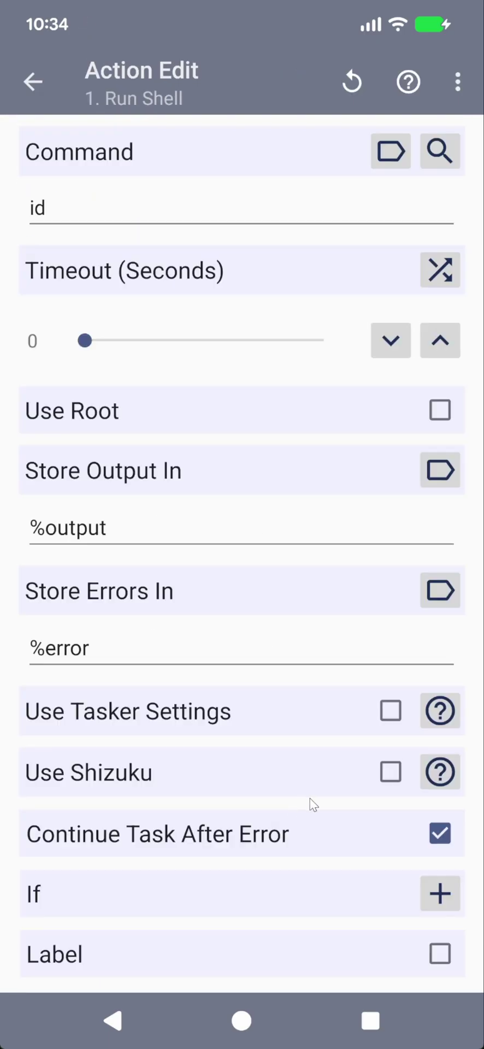
pyautogui.click(390, 772)
pyautogui.click(38, 86)
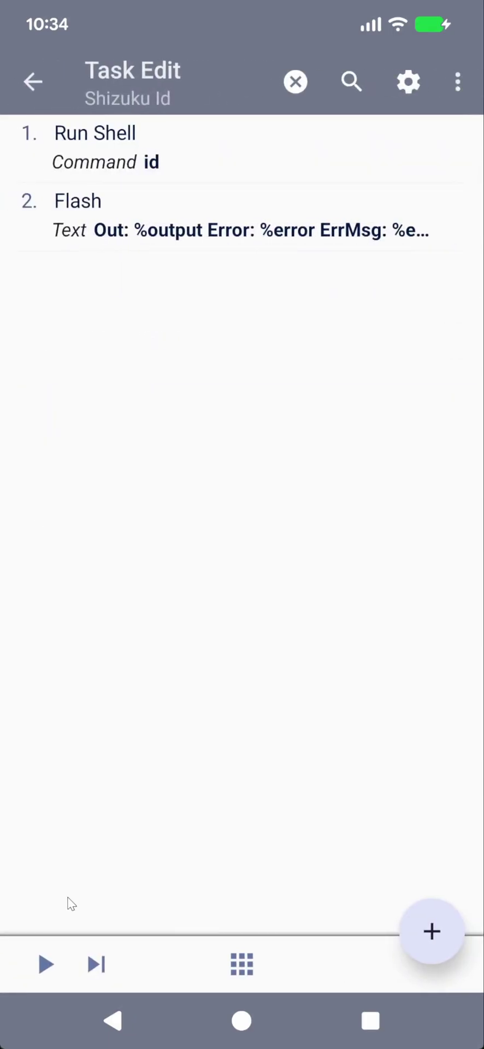
pyautogui.click(44, 944)
pyautogui.click(42, 957)
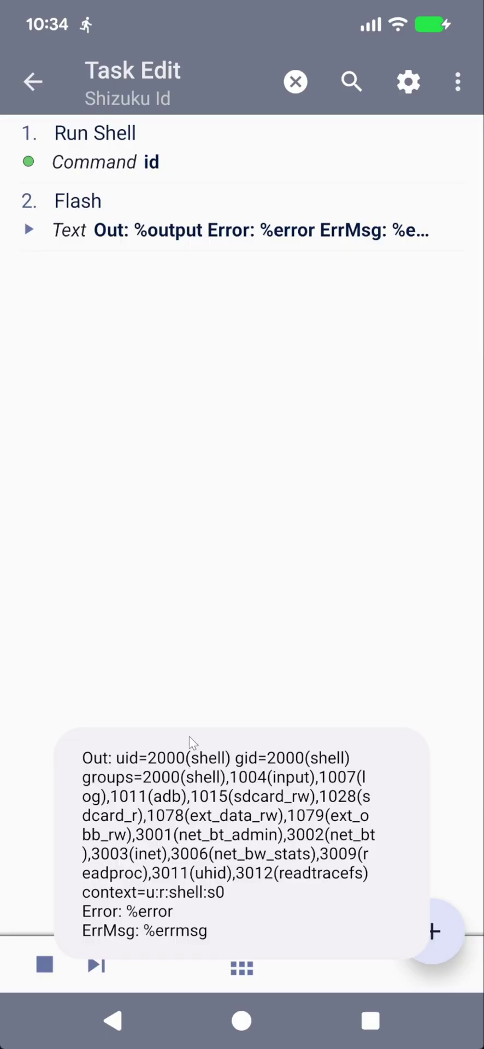
# In Shizuku Built-In Actions, run the WiFi Tether (Hotspot) step twice: hotspot on, then off
pyautogui.click(34, 83)
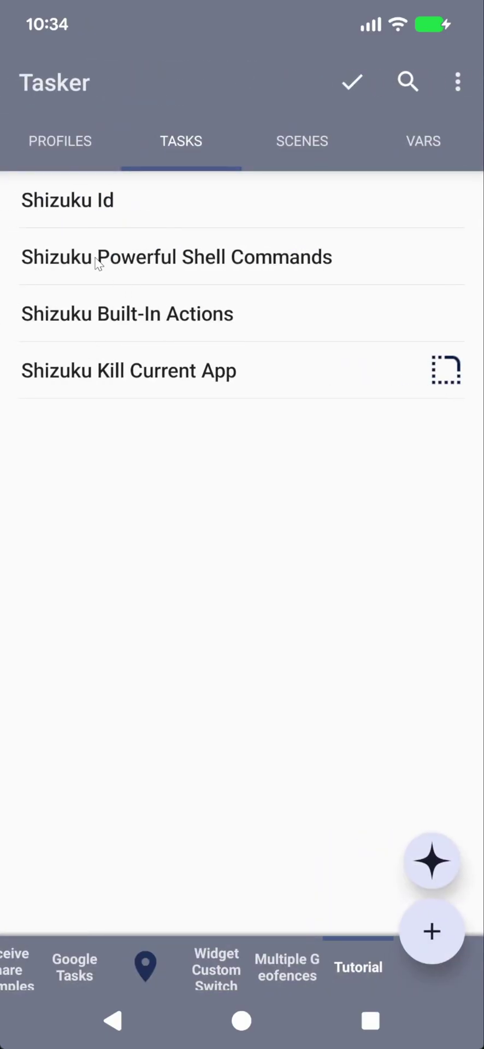
pyautogui.click(102, 321)
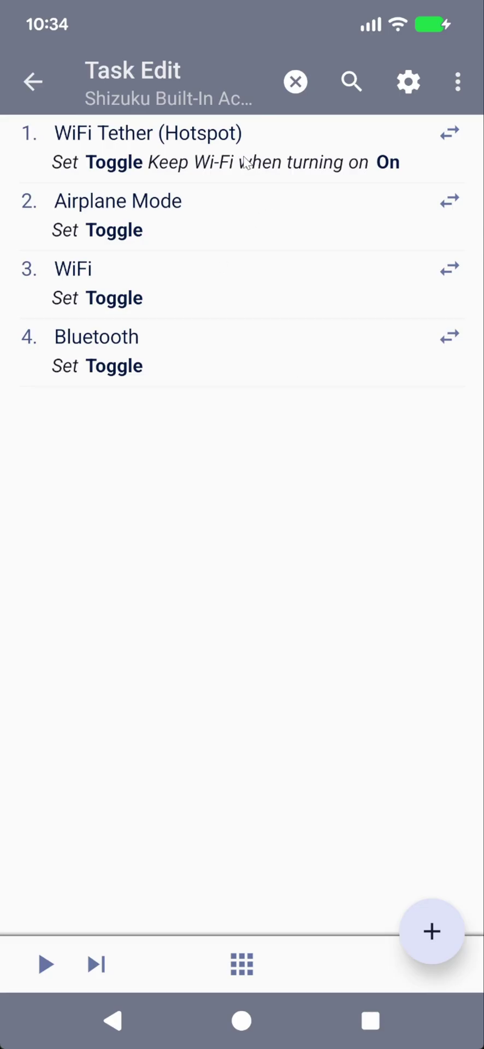
pyautogui.click(140, 150)
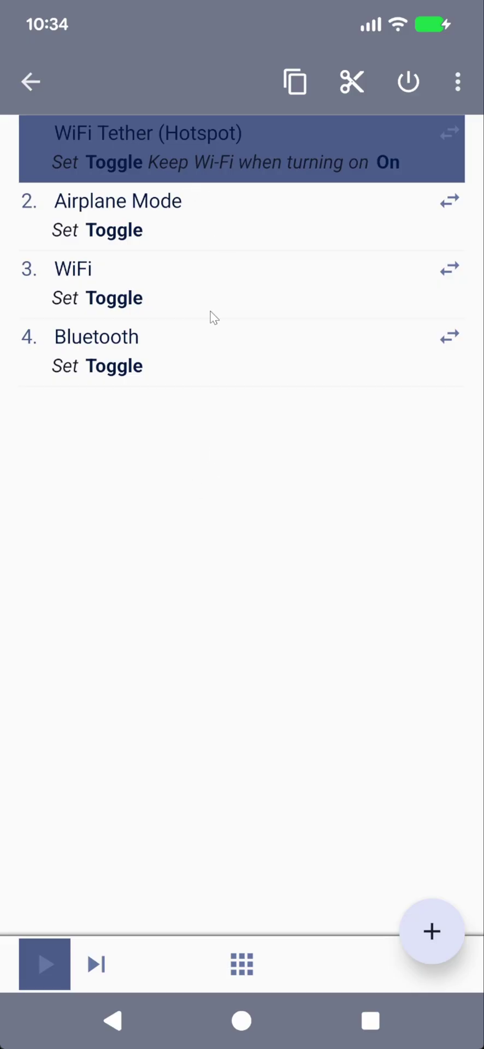
pyautogui.click(31, 956)
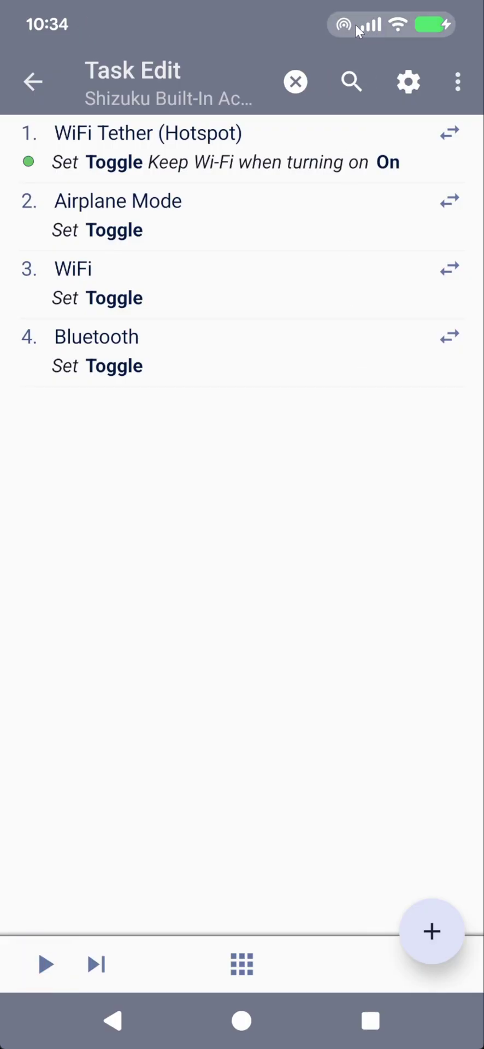
pyautogui.click(148, 159)
pyautogui.click(47, 949)
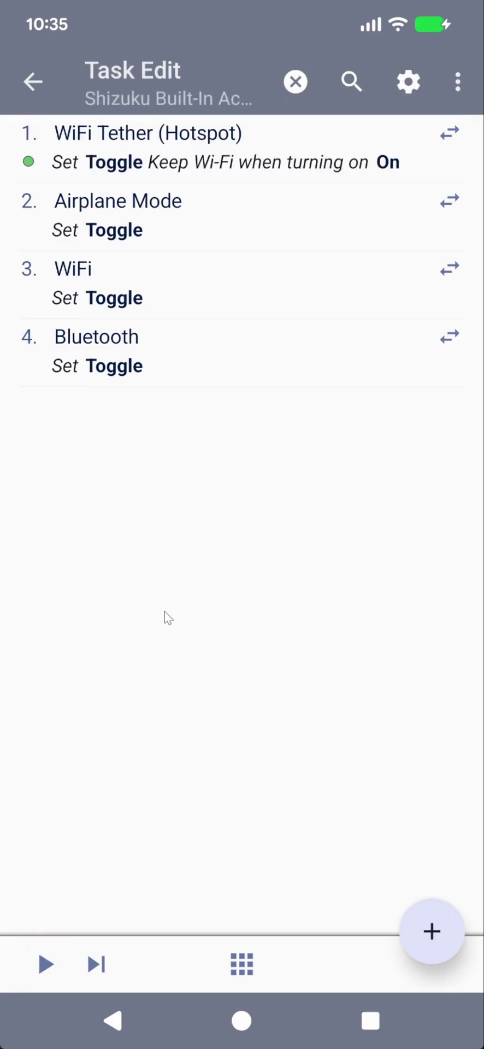
# Run the Airplane Mode step twice, enabling then disabling airplane mode
pyautogui.click(161, 231)
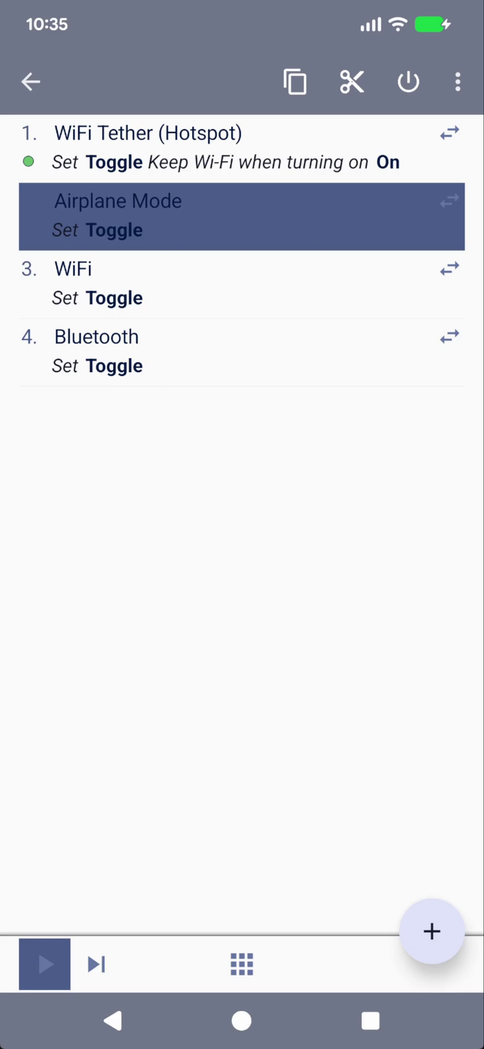
pyautogui.click(31, 983)
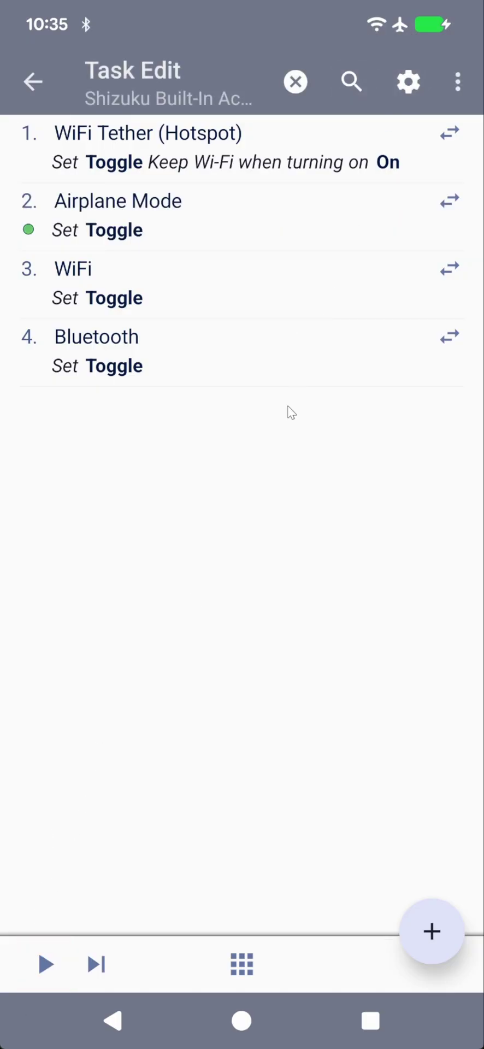
pyautogui.click(124, 201)
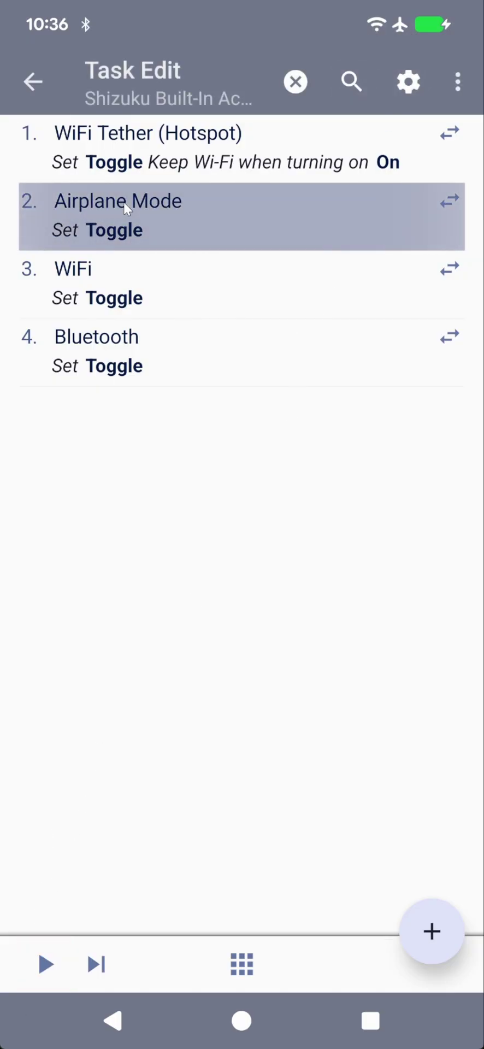
pyautogui.click(47, 974)
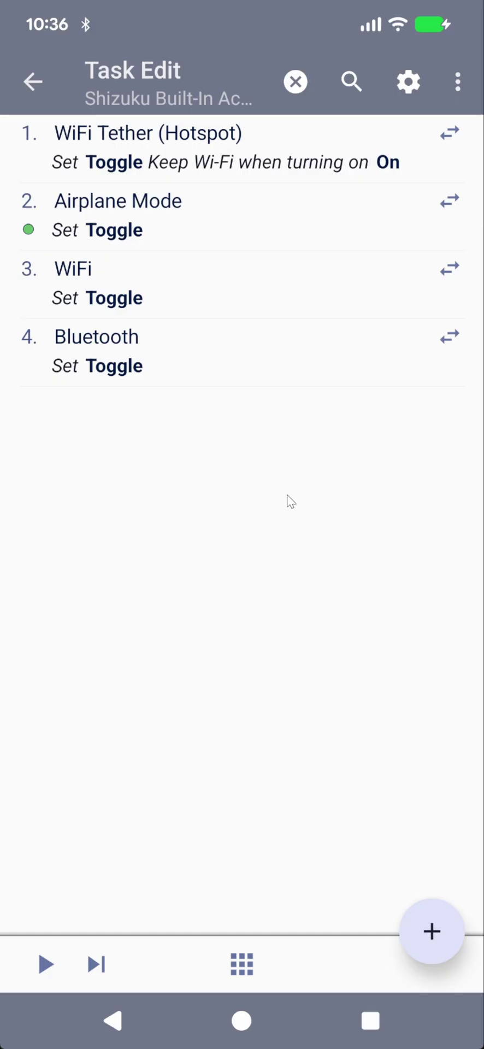
# Check the quick settings toggles, then run the task from its Bluetooth step to turn Bluetooth off
pyautogui.click(248, 293)
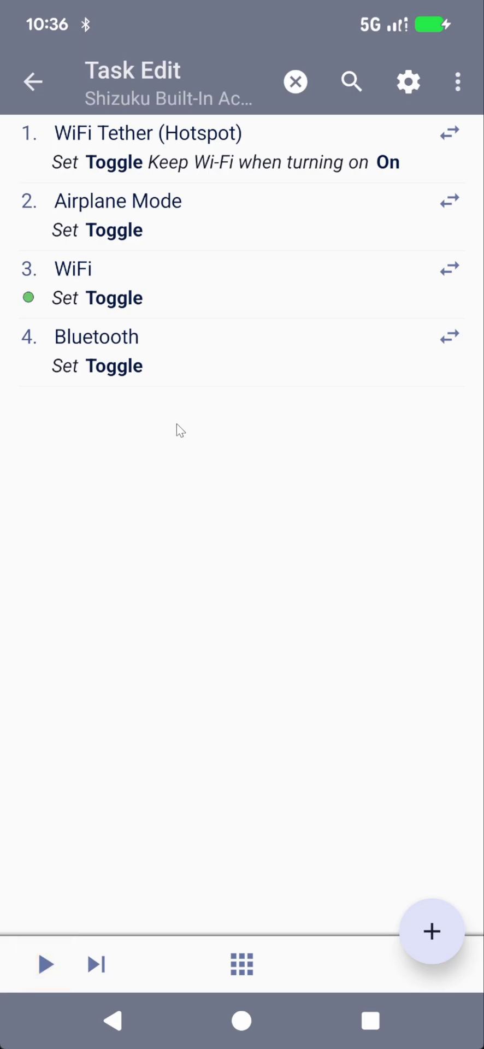
pyautogui.moveTo(117, 34); pyautogui.dragTo(166, 404)
pyautogui.moveTo(175, 20); pyautogui.dragTo(196, 98)
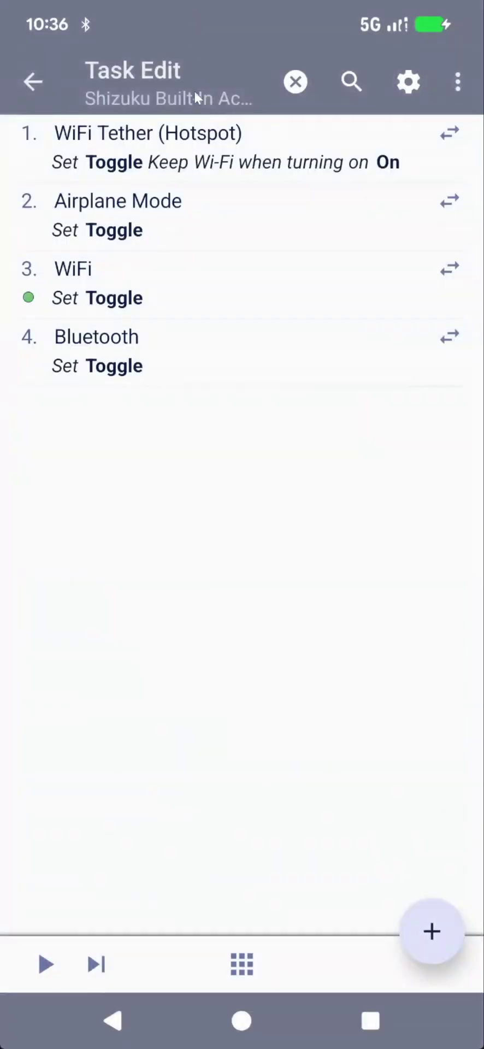
pyautogui.click(163, 356)
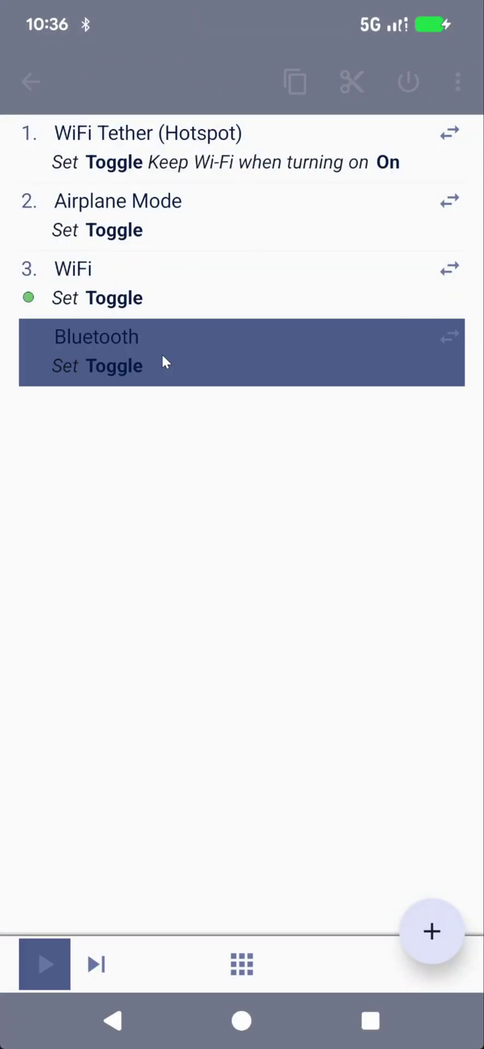
pyautogui.click(46, 945)
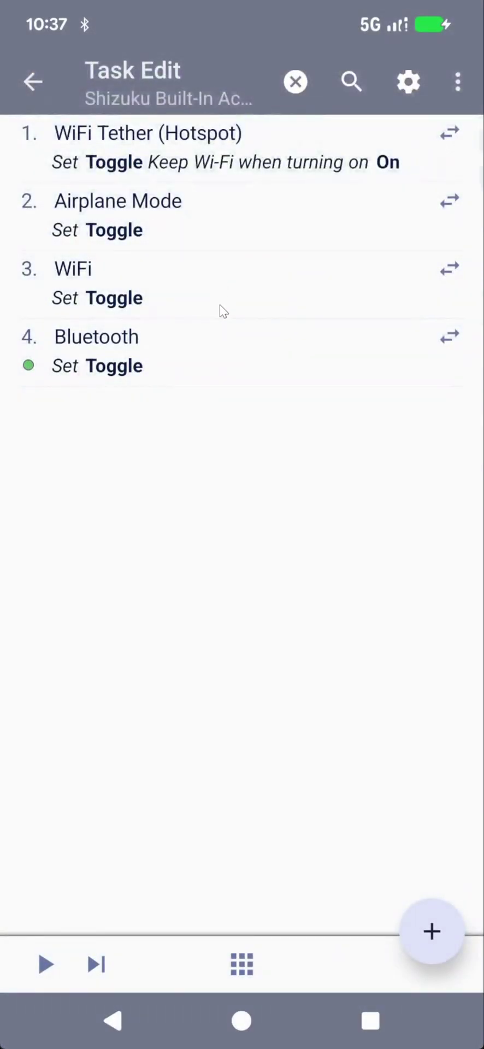
# Open the Shizuku Kill Current App task, then launch the Play Store from the app drawer
pyautogui.press('Escape')
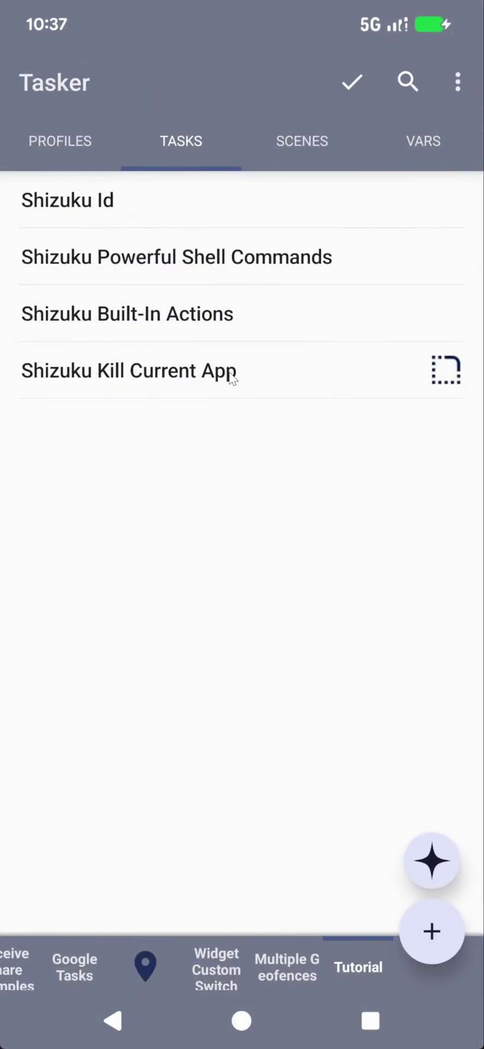
pyautogui.click(172, 375)
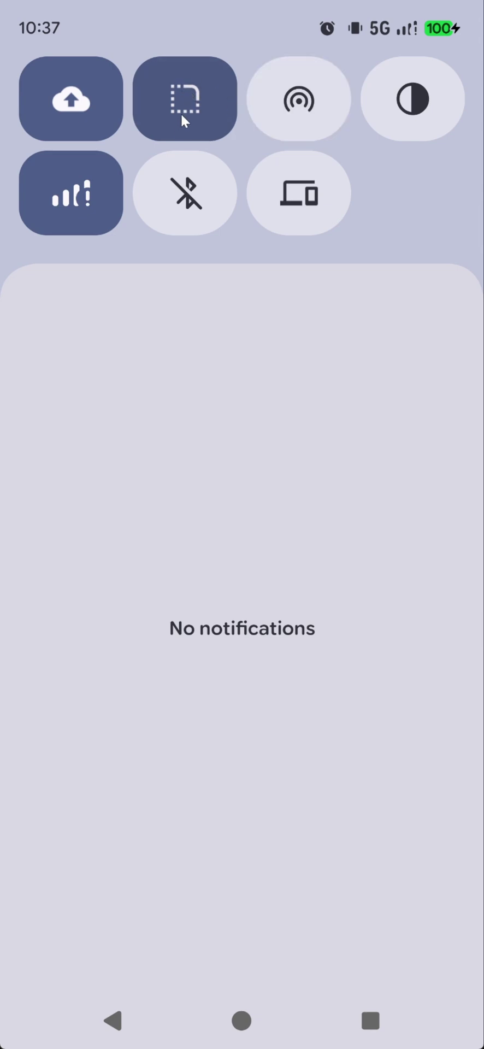
pyautogui.click(182, 109)
pyautogui.click(242, 1021)
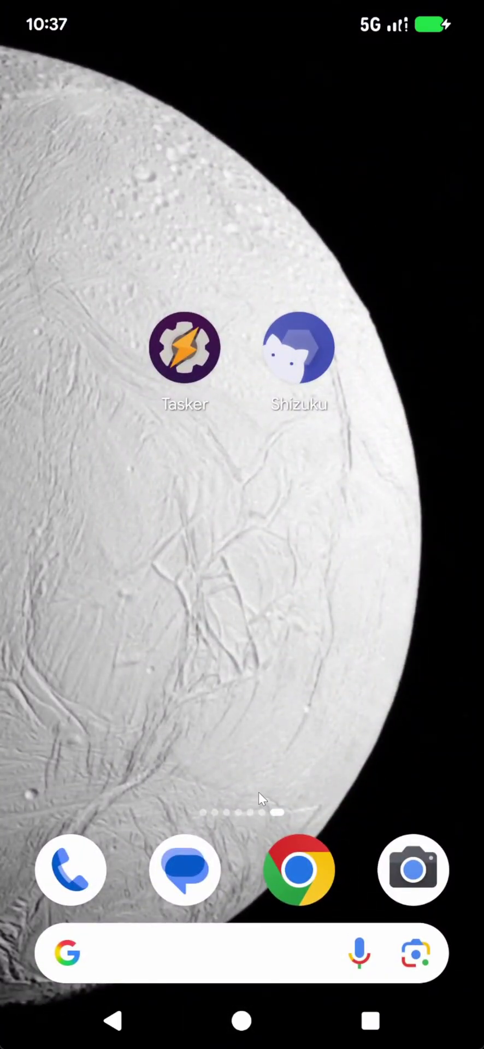
pyautogui.moveTo(186, 866); pyautogui.dragTo(260, 258)
pyautogui.scroll(-10, 254, 732)
pyautogui.scroll(5, 254, 732)
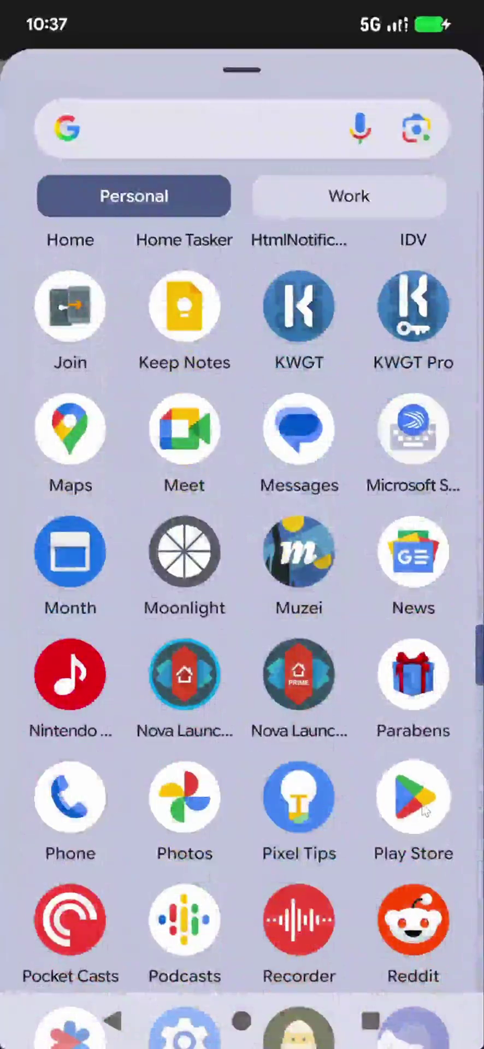
pyautogui.click(420, 790)
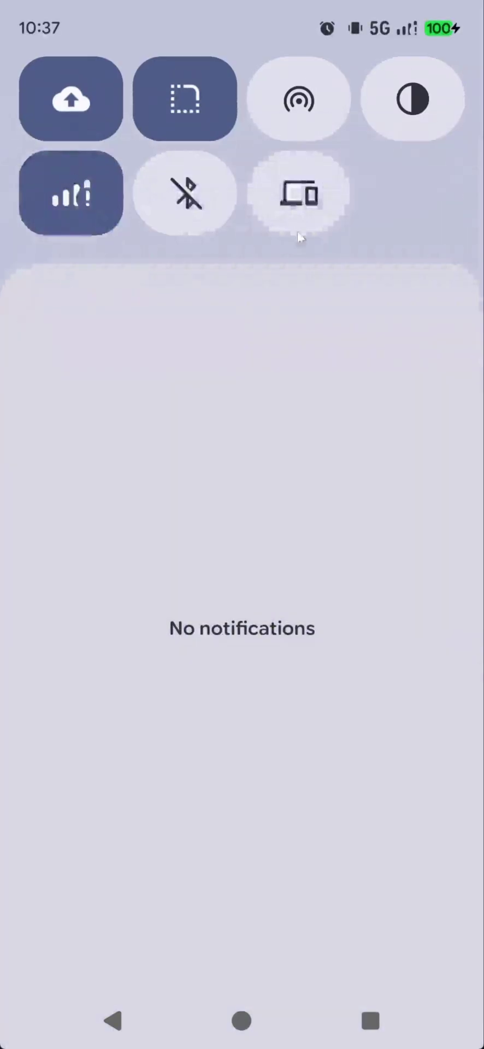
# Switch Wi-Fi back on from the Internet panel and return to the Play Store
pyautogui.click(60, 197)
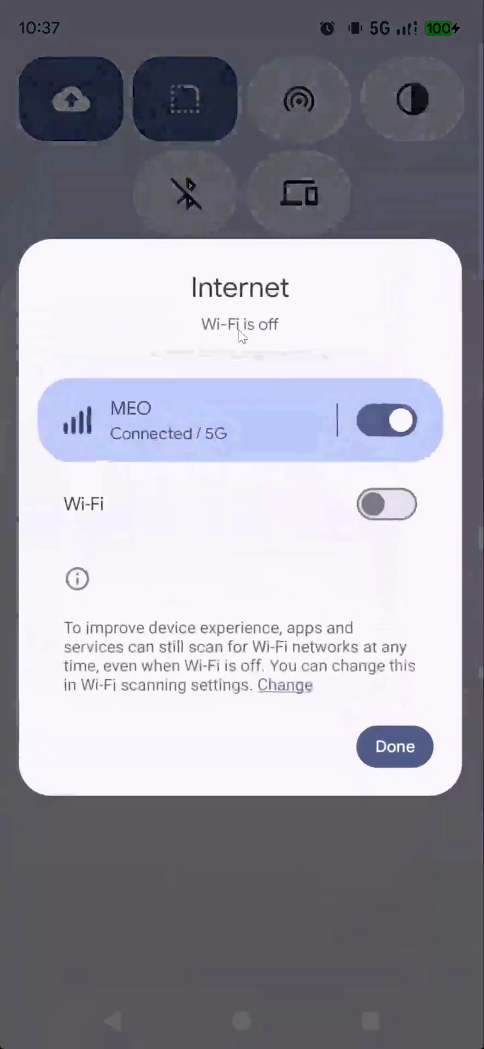
pyautogui.click(389, 506)
pyautogui.click(384, 835)
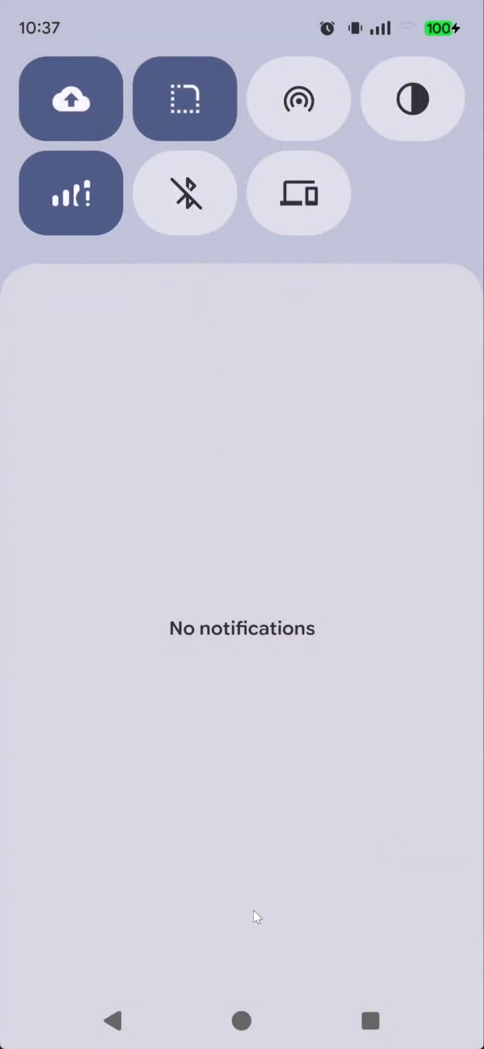
pyautogui.click(114, 1021)
# Kill the foreground Play Store with the Kill Current App quick settings tile
pyautogui.moveTo(289, 23); pyautogui.dragTo(212, 80)
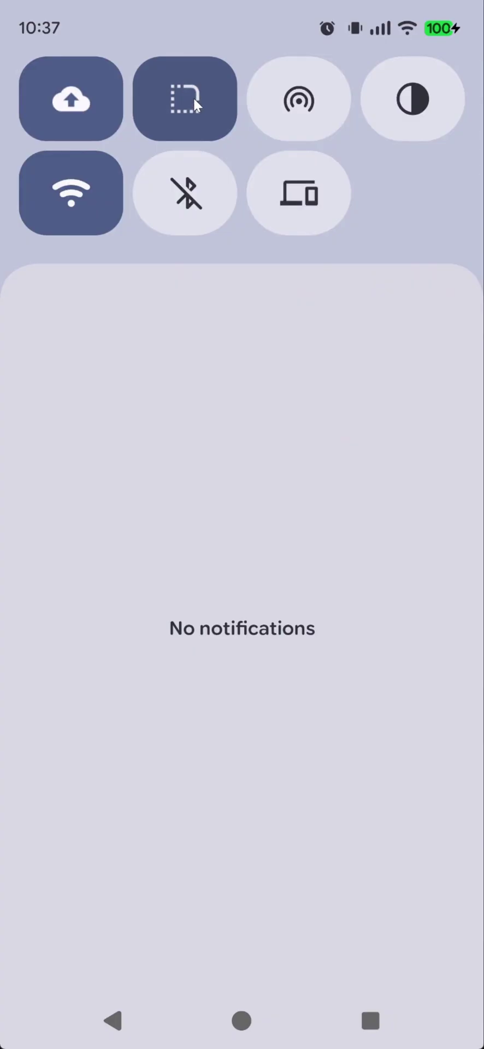
pyautogui.click(194, 97)
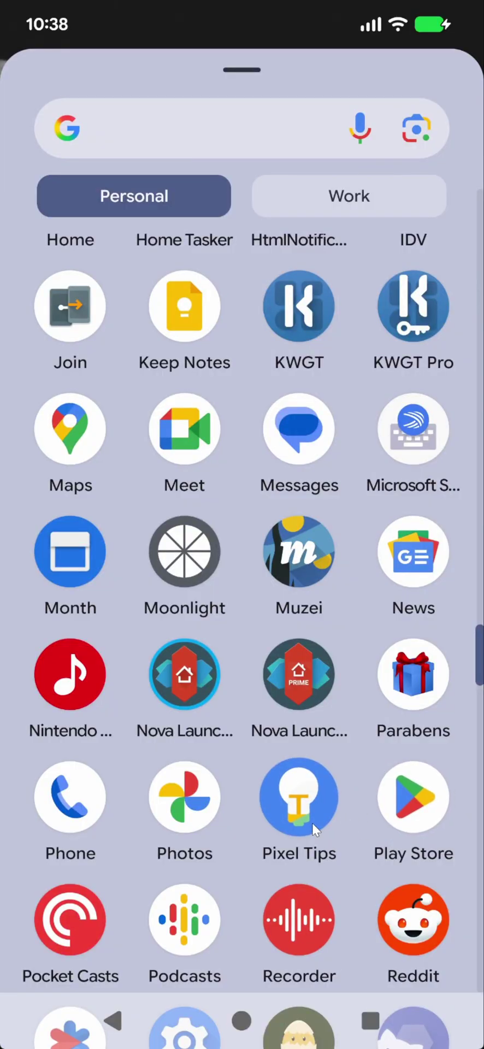
pyautogui.click(414, 809)
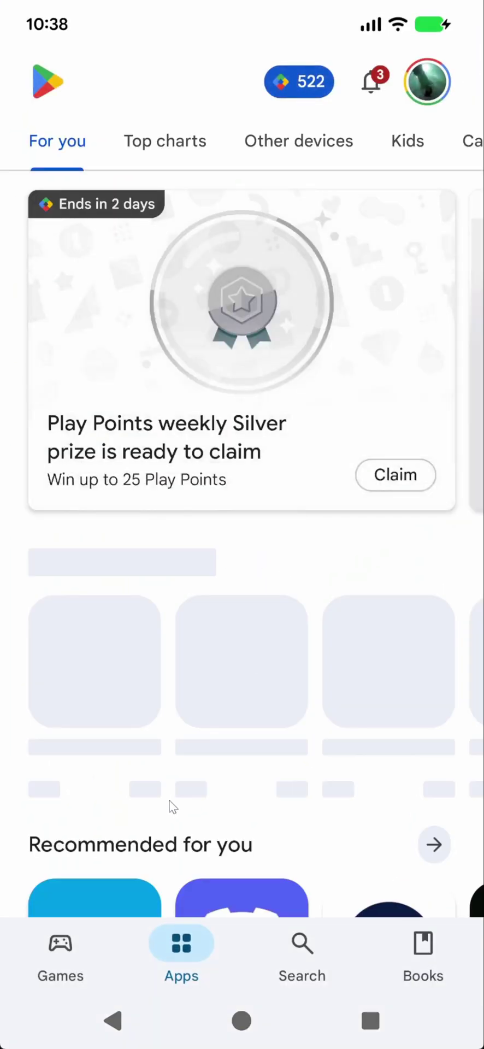
pyautogui.click(126, 1018)
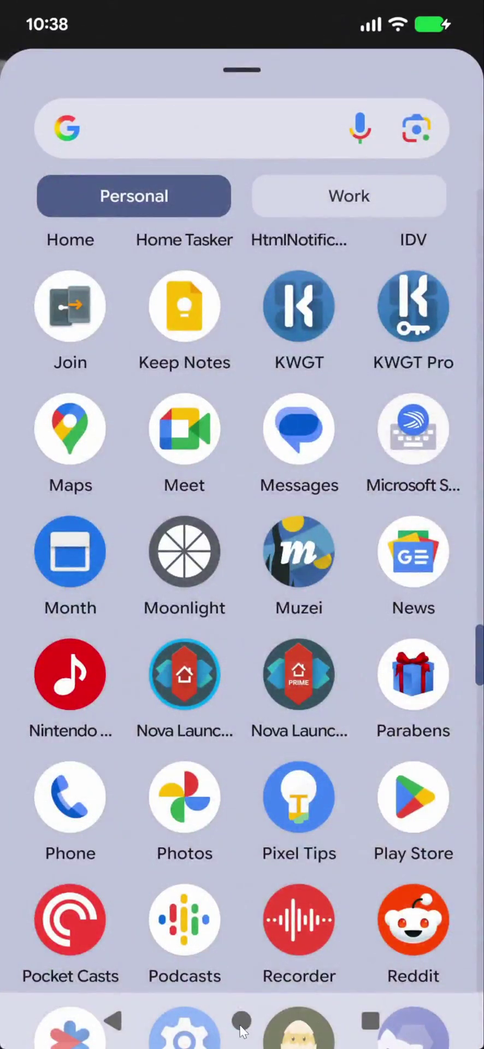
# Switch back to Tasker via Recents and return to its task list
pyautogui.click(371, 1020)
pyautogui.scroll(2, 267, 536)
pyautogui.click(255, 533)
pyautogui.press('Escape')
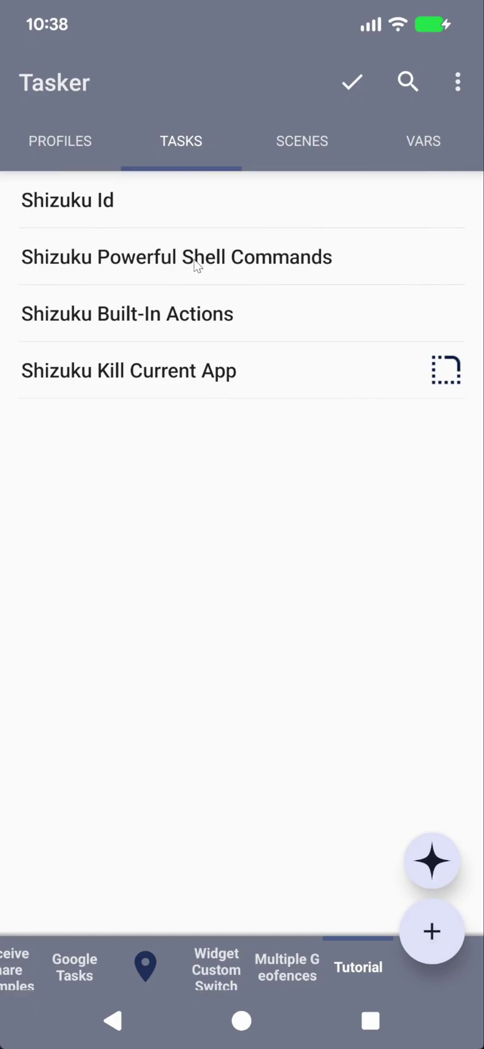
# In Shizuku Powerful Shell Commands' Run Shell, choose the Change Device Lock Screen Password/Pin preset and accept its warning
pyautogui.click(197, 266)
pyautogui.click(189, 148)
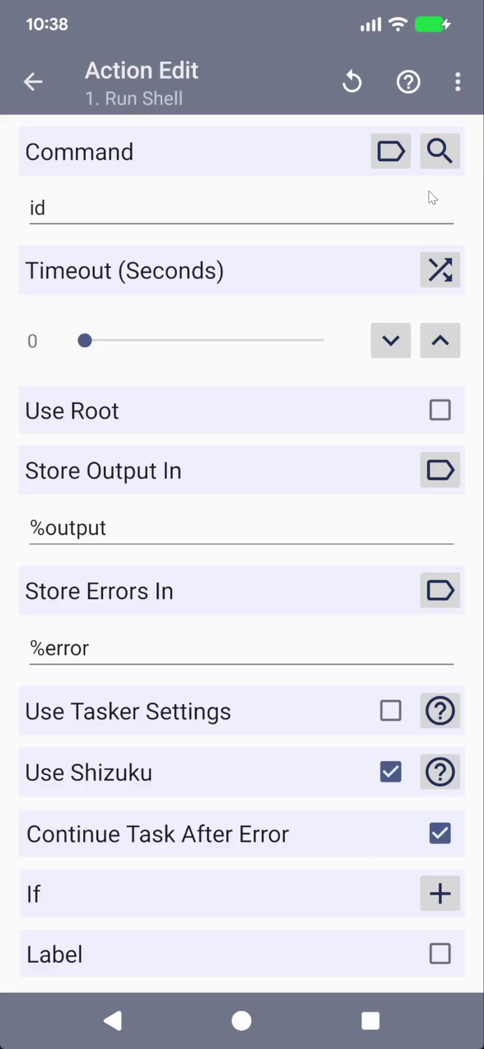
pyautogui.click(440, 152)
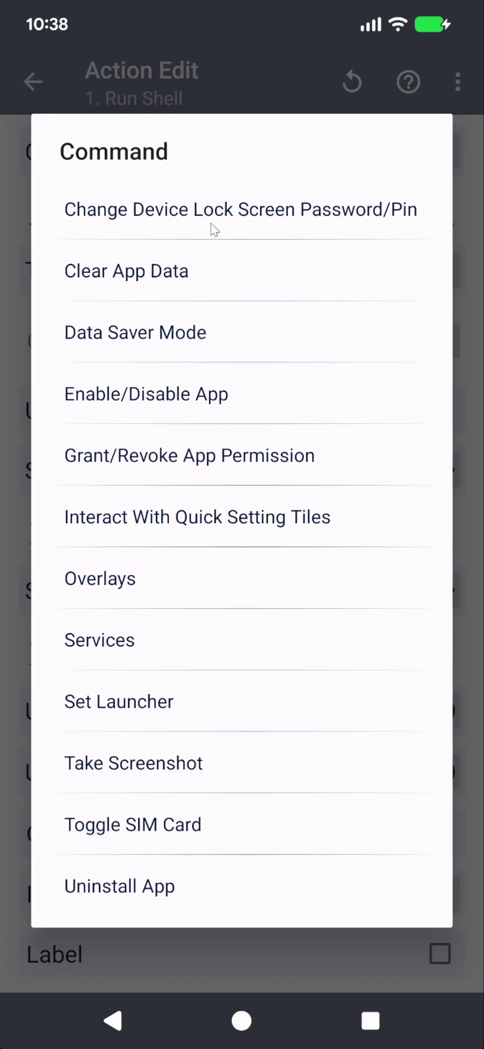
pyautogui.click(245, 220)
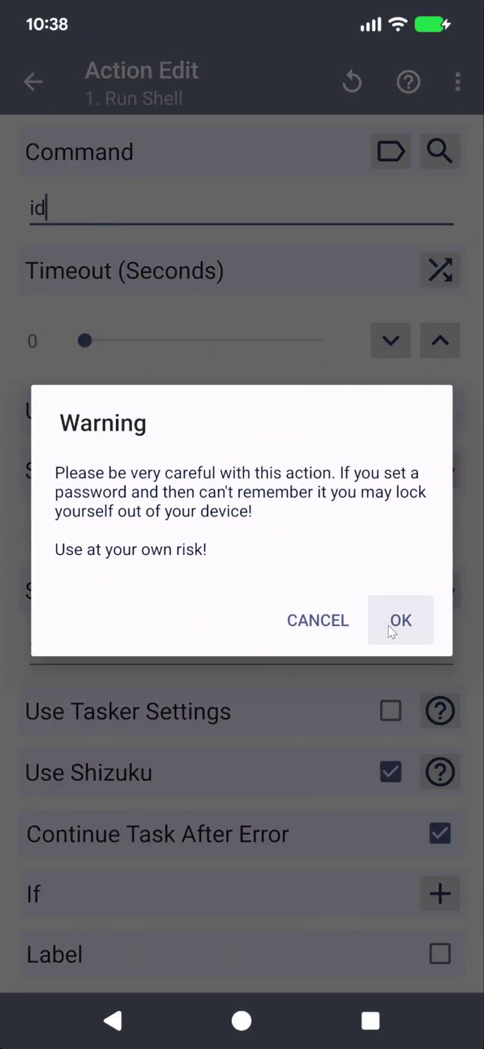
pyautogui.click(416, 615)
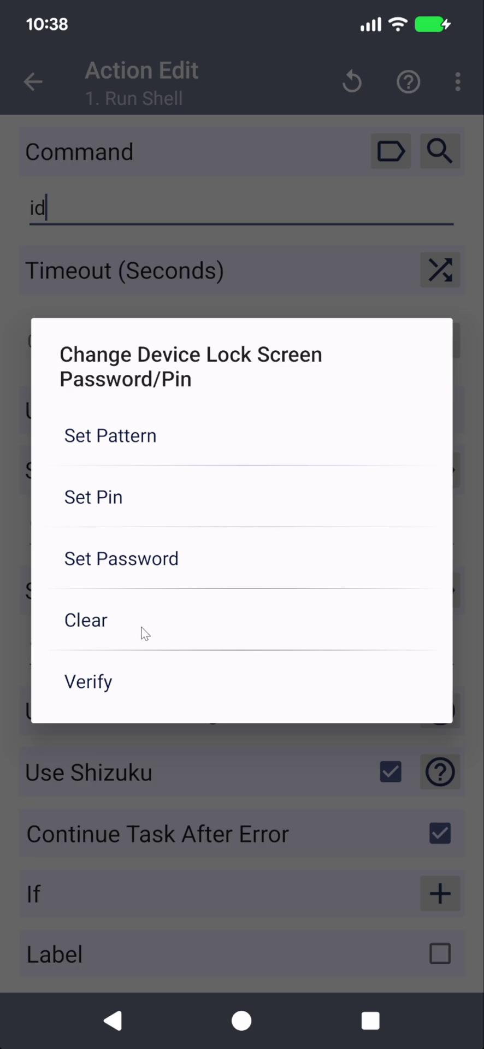
# Start setting a lock screen password, leaving the Old password field empty and confirming
pyautogui.click(141, 574)
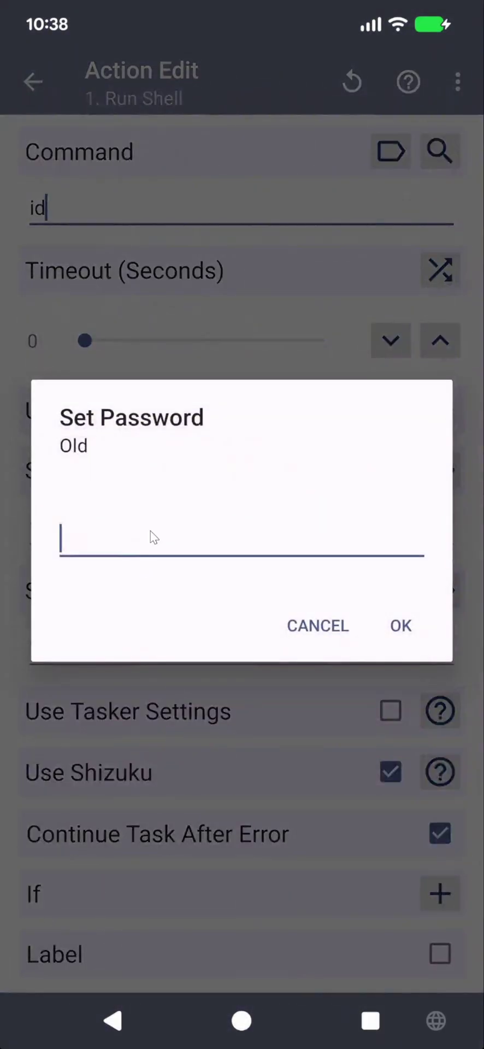
pyautogui.click(420, 623)
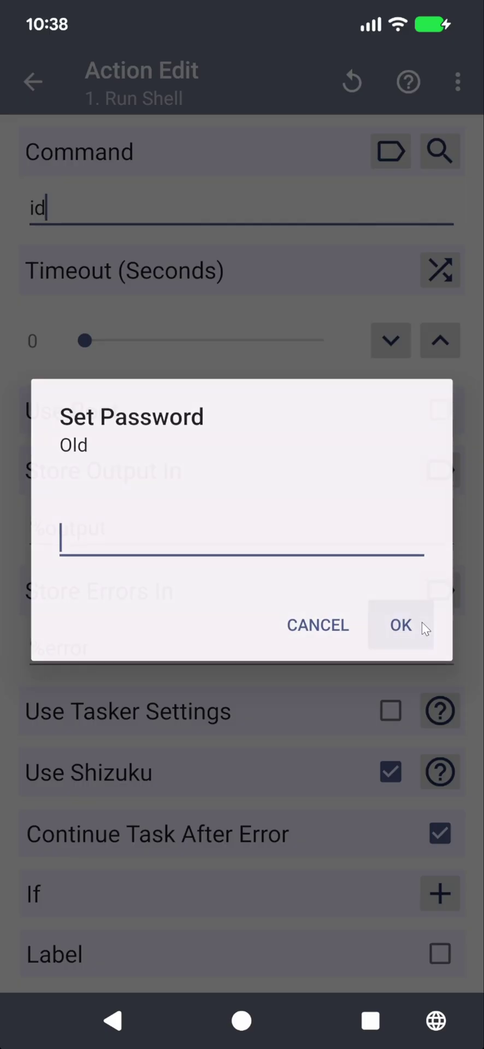
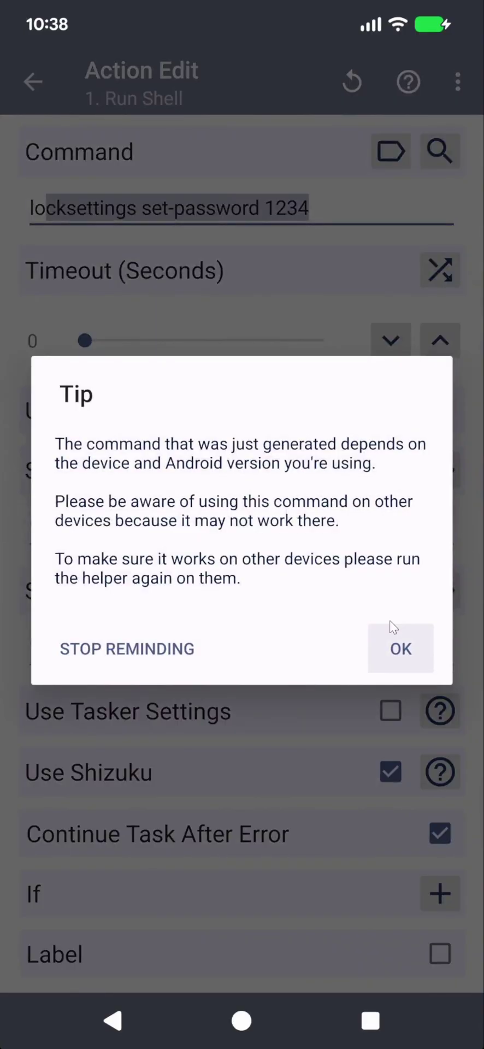
# Save the Shizuku Run Shell action and run the task to apply the new lock-screen password
pyautogui.click(391, 635)
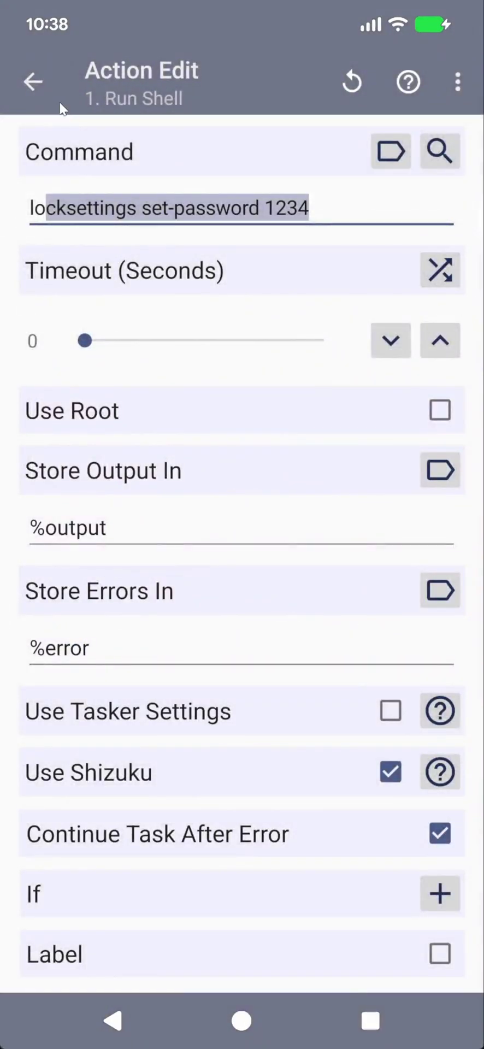
pyautogui.click(55, 84)
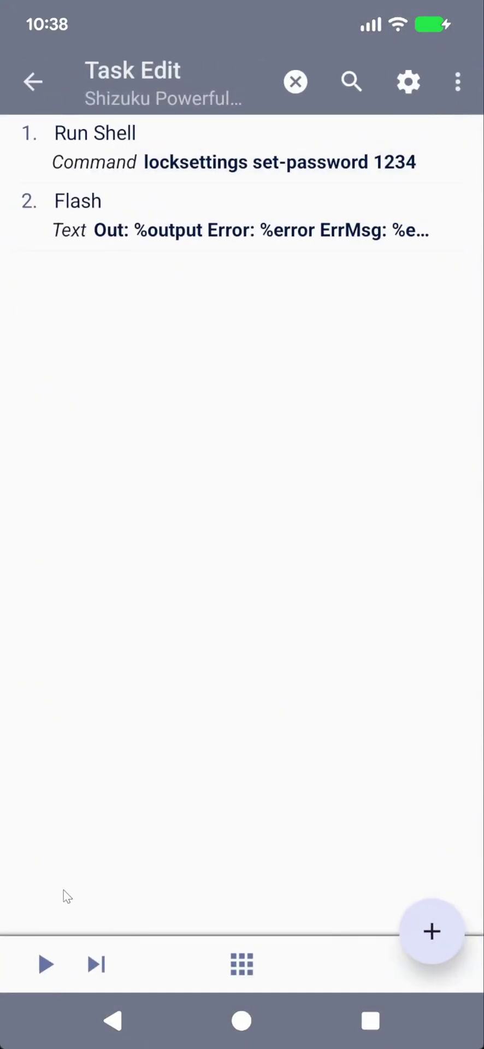
pyautogui.click(47, 951)
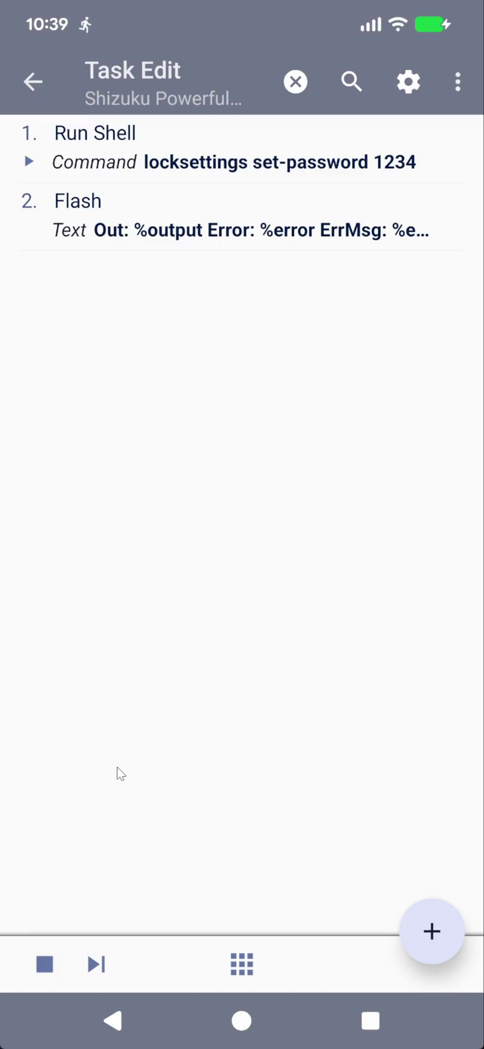
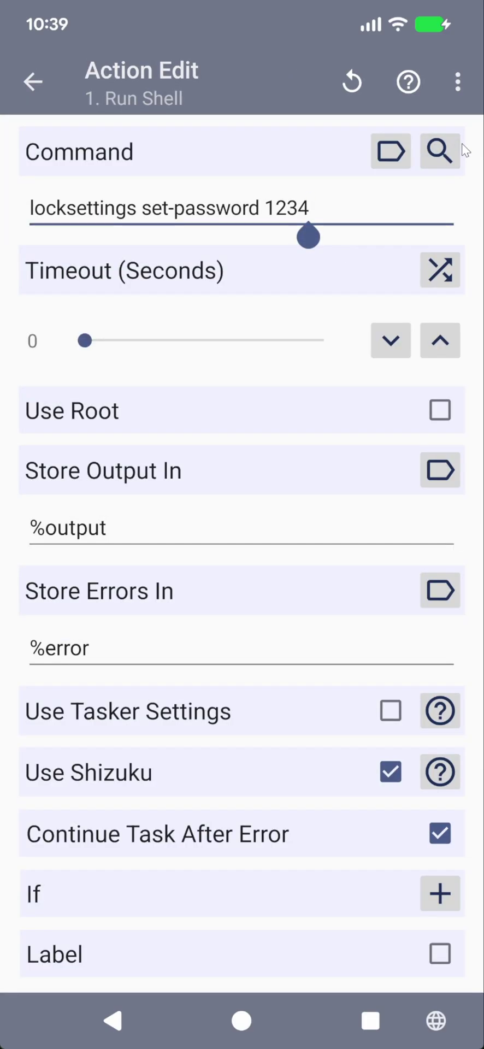
# Pick the Change Device Lock Screen Password/Pin preset and choose its Clear option
pyautogui.click(442, 153)
pyautogui.click(259, 215)
pyautogui.click(397, 616)
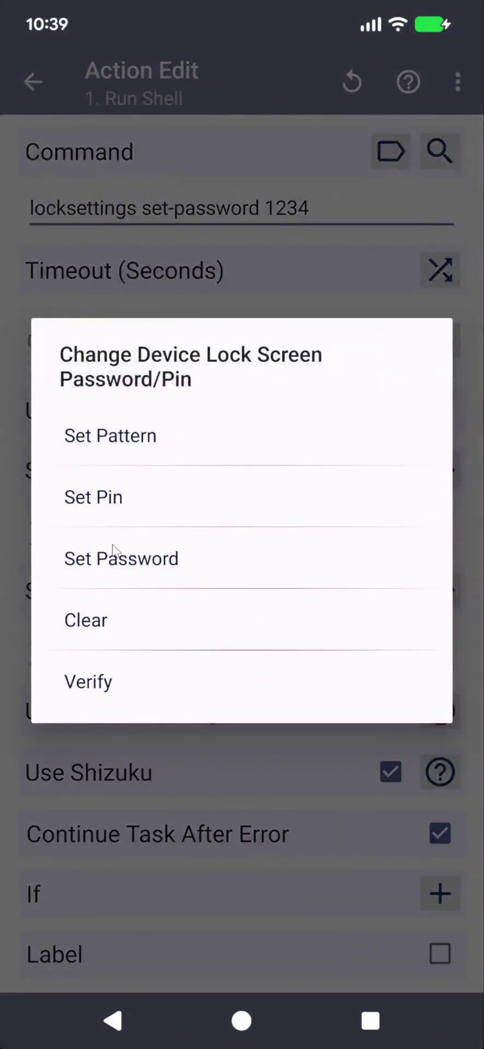
pyautogui.click(103, 628)
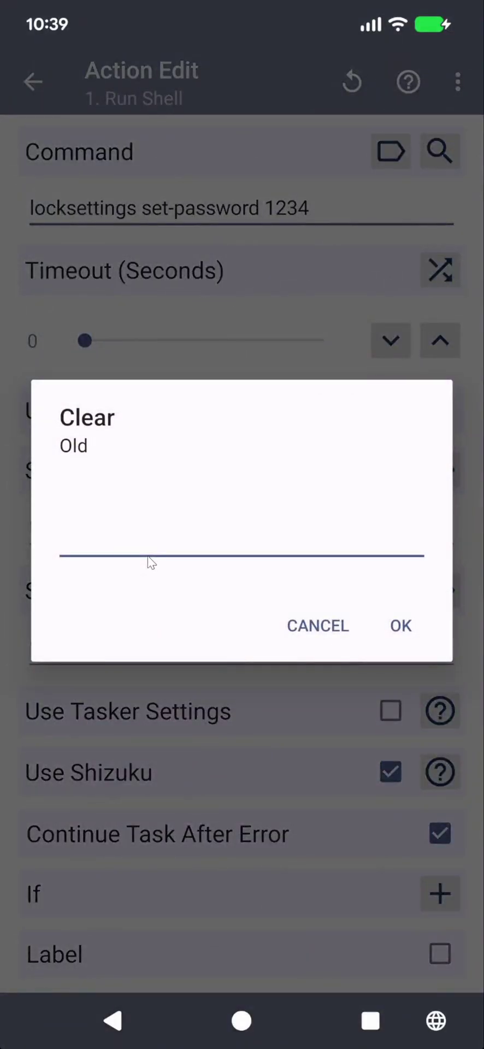
# Enter the old PIN to generate the locksettings clear command, then run the task
pyautogui.write('1324')
pyautogui.press('BackSpace')
pyautogui.press('BackSpace')
pyautogui.press('BackSpace')
pyautogui.write('234')
pyautogui.click(429, 636)
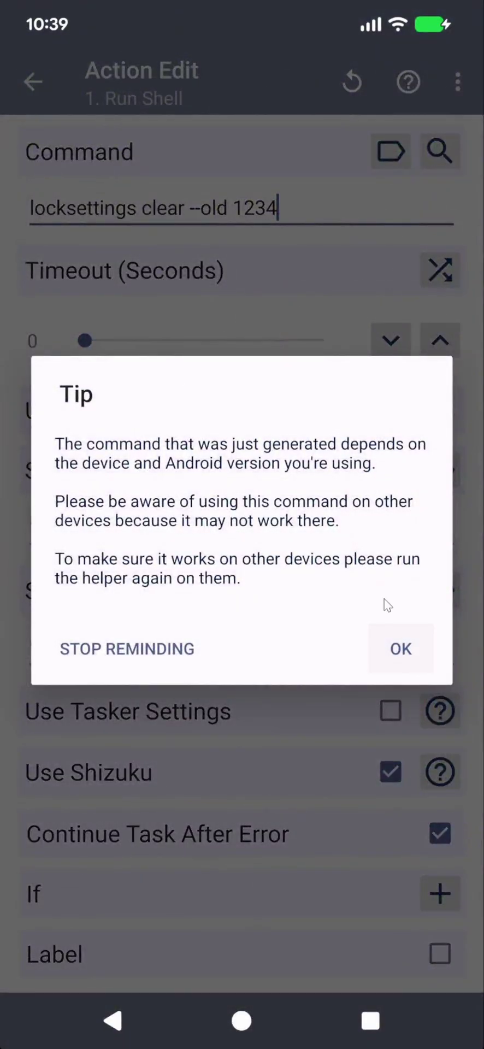
pyautogui.click(403, 667)
pyautogui.click(16, 90)
pyautogui.click(42, 961)
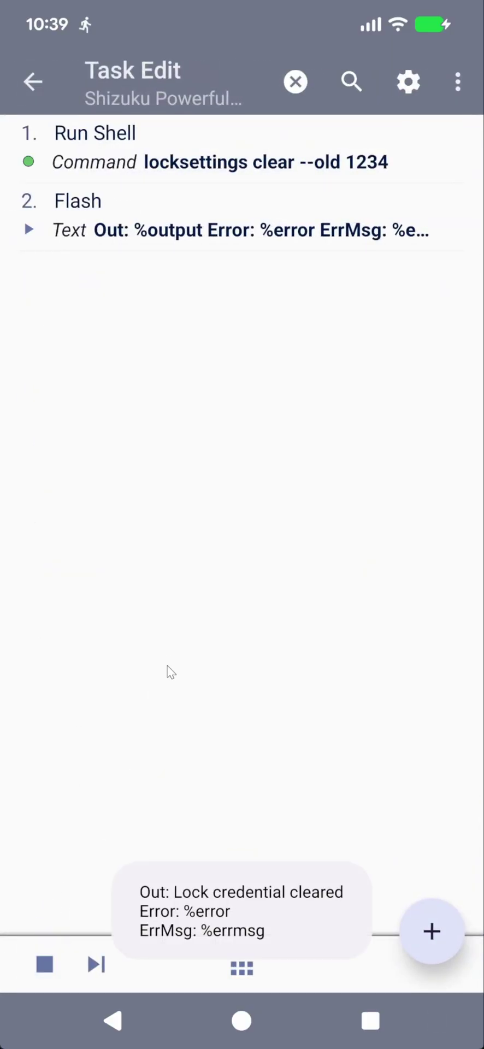
# Dismiss the volume panel, reopen Run Shell and bring up its ready-made command list
pyautogui.press('XF86AudioRaiseVolume')
pyautogui.click(185, 789)
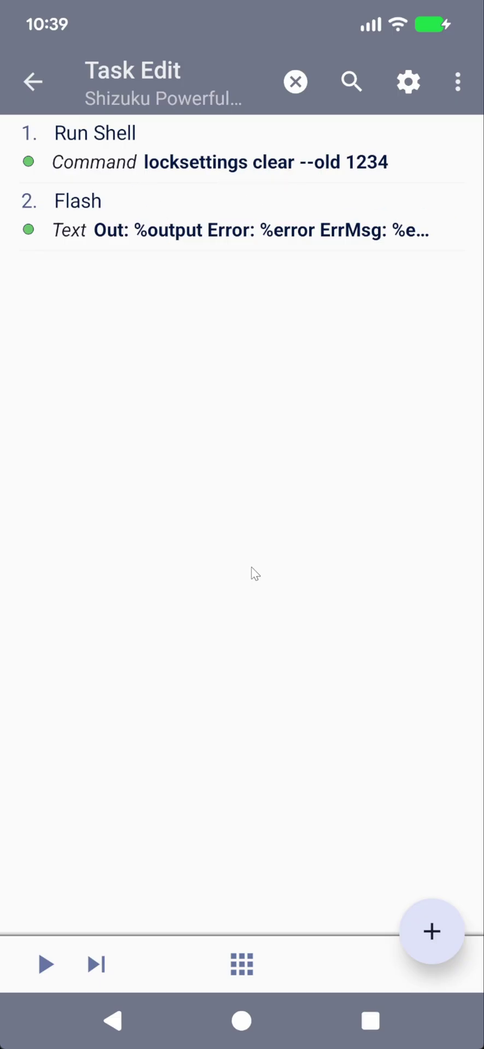
pyautogui.click(240, 146)
pyautogui.click(440, 151)
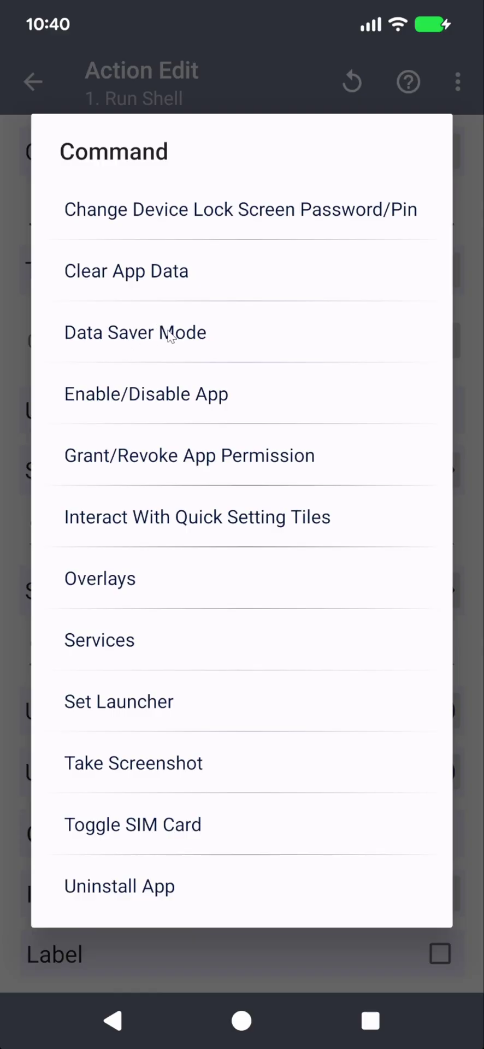
# Generate the Enable/Disable App command that disables Calculator: pm disable-user com.google.android.calculator
pyautogui.click(167, 395)
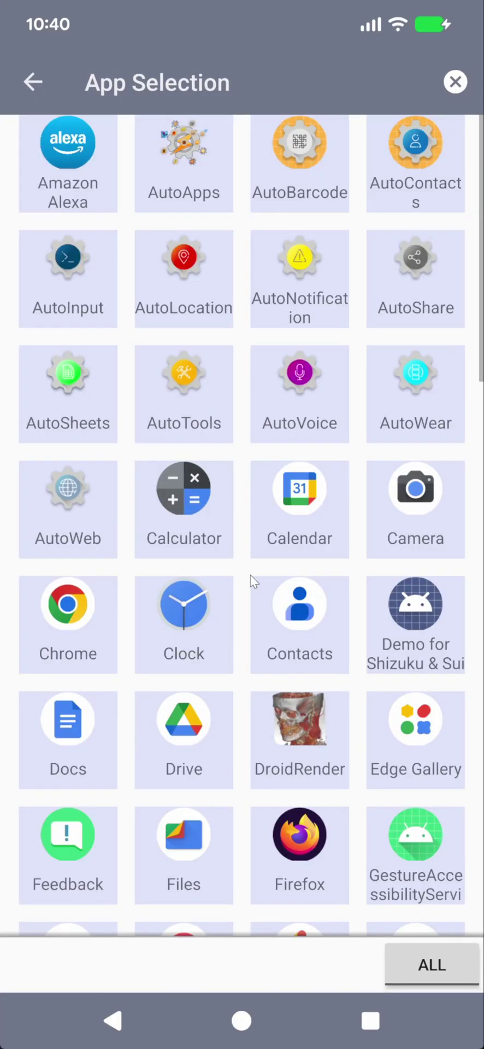
pyautogui.scroll(-3, 257, 571)
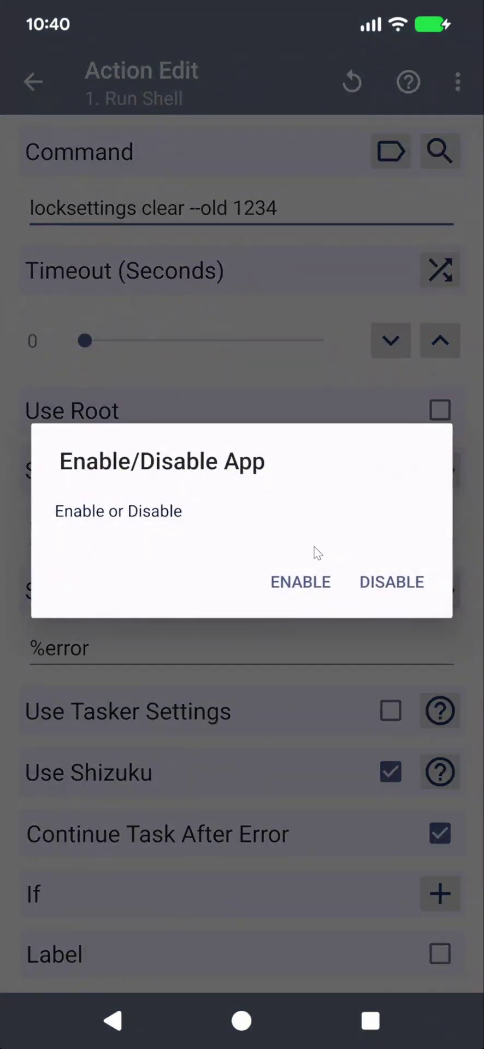
pyautogui.click(358, 578)
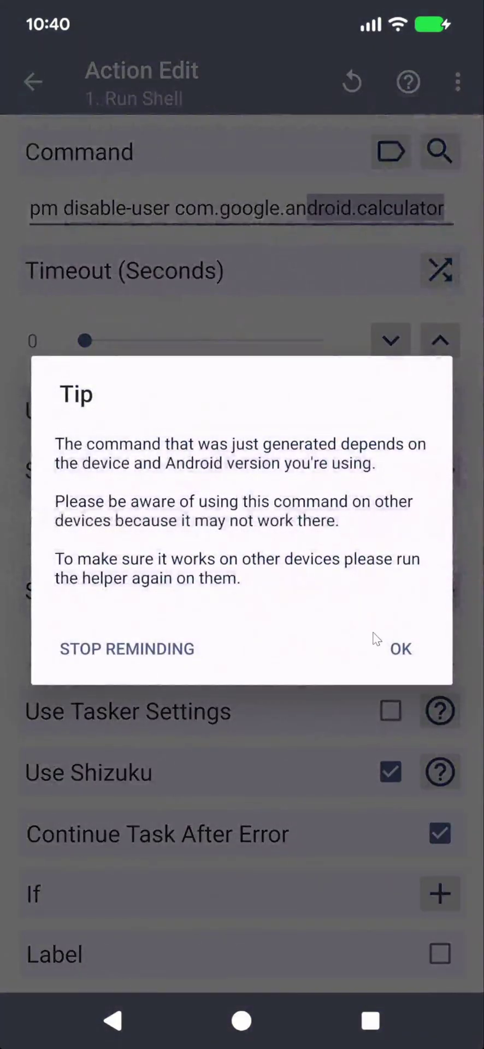
pyautogui.click(382, 645)
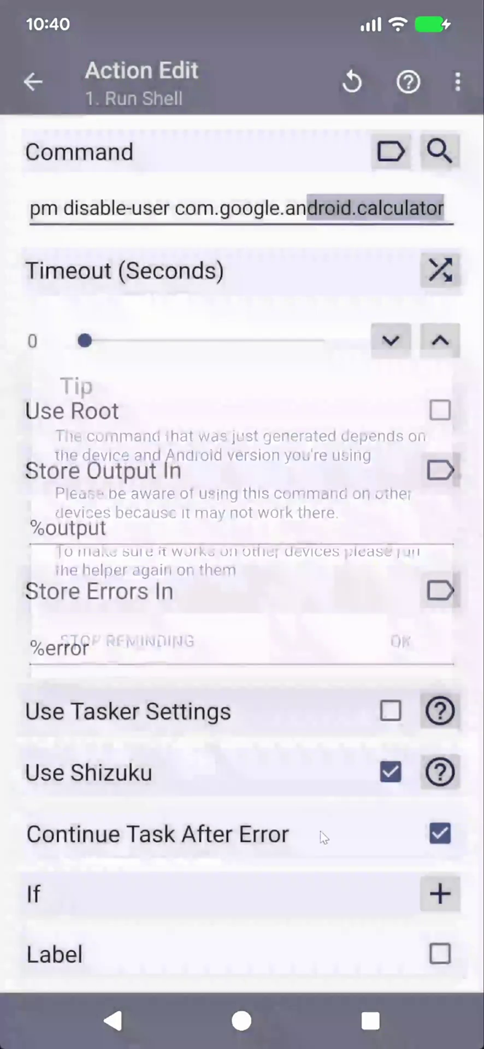
# Look for Calculator in the app drawer, then return to Tasker's task action list
pyautogui.click(241, 1030)
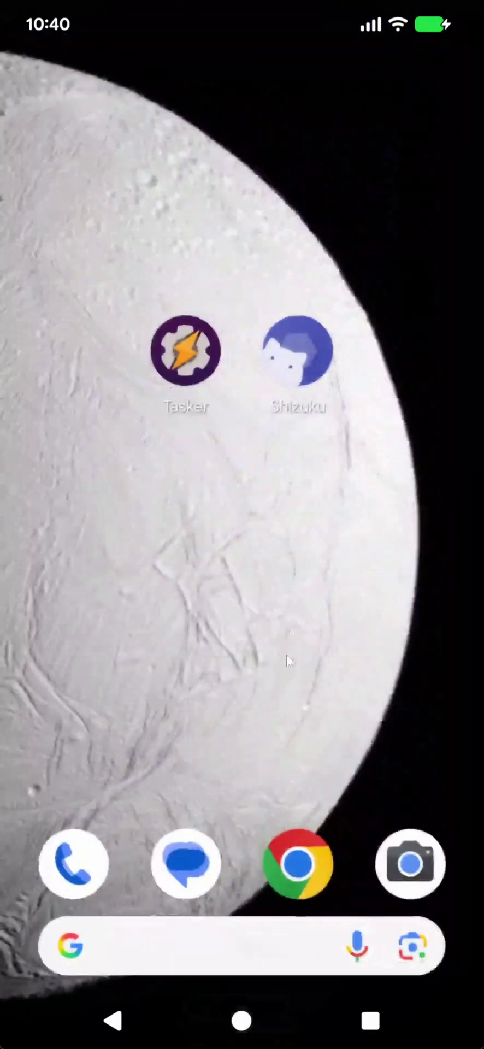
pyautogui.moveTo(240, 973); pyautogui.dragTo(207, 819)
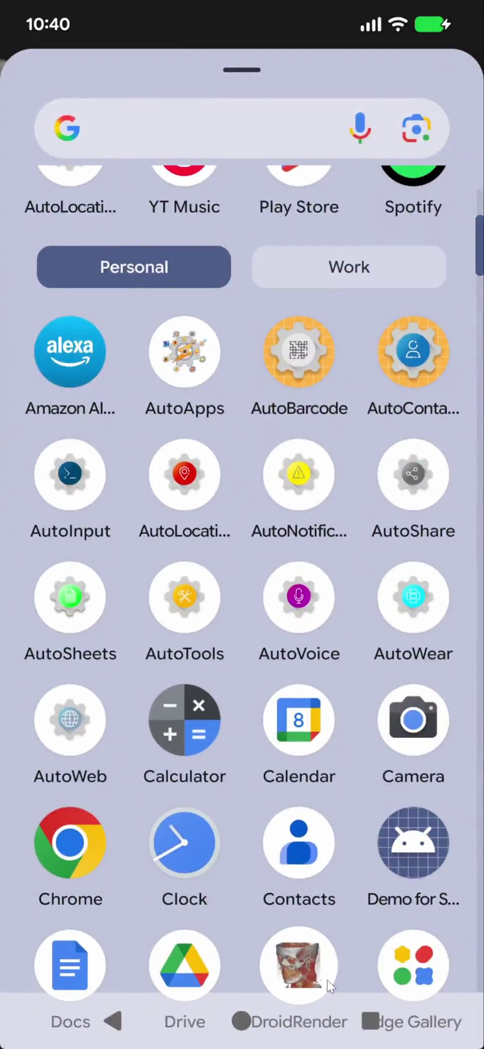
pyautogui.click(370, 1021)
pyautogui.click(264, 687)
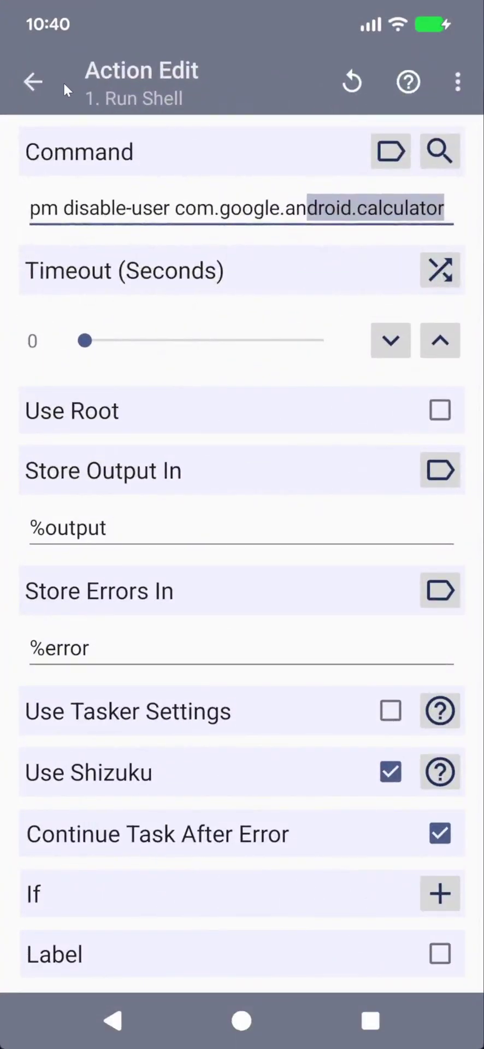
pyautogui.click(33, 81)
# Run the task to disable Calculator and check the home screen
pyautogui.click(46, 965)
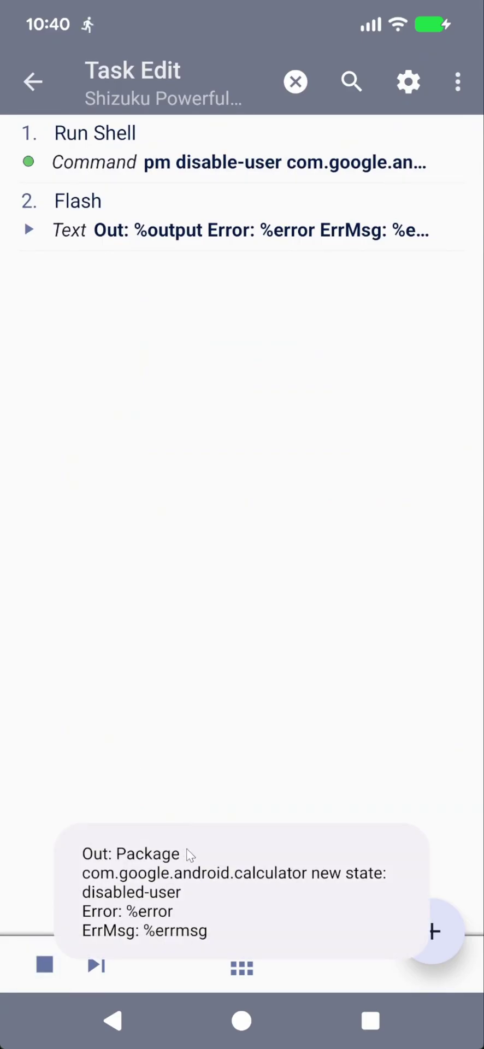
pyautogui.click(254, 1019)
pyautogui.scroll(-3, 316, 573)
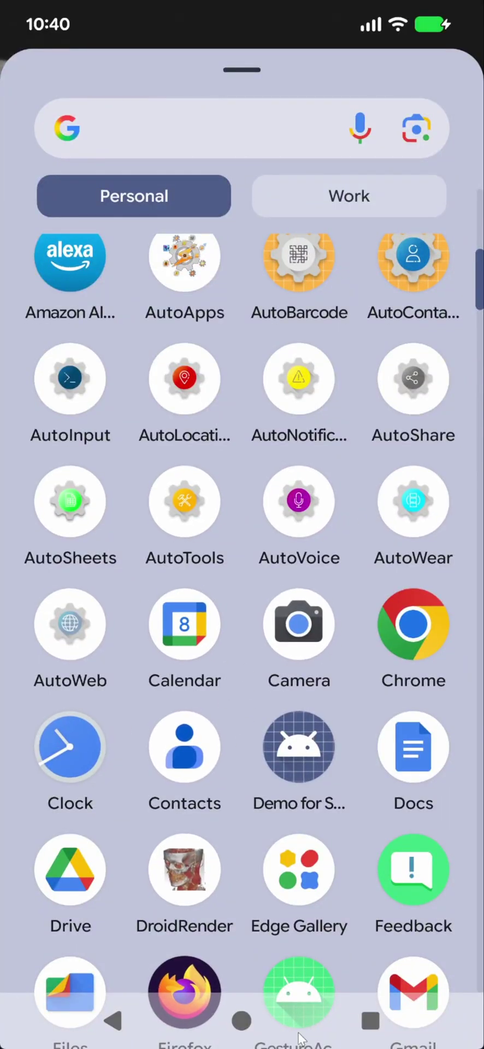
pyautogui.click(370, 1021)
pyautogui.click(200, 201)
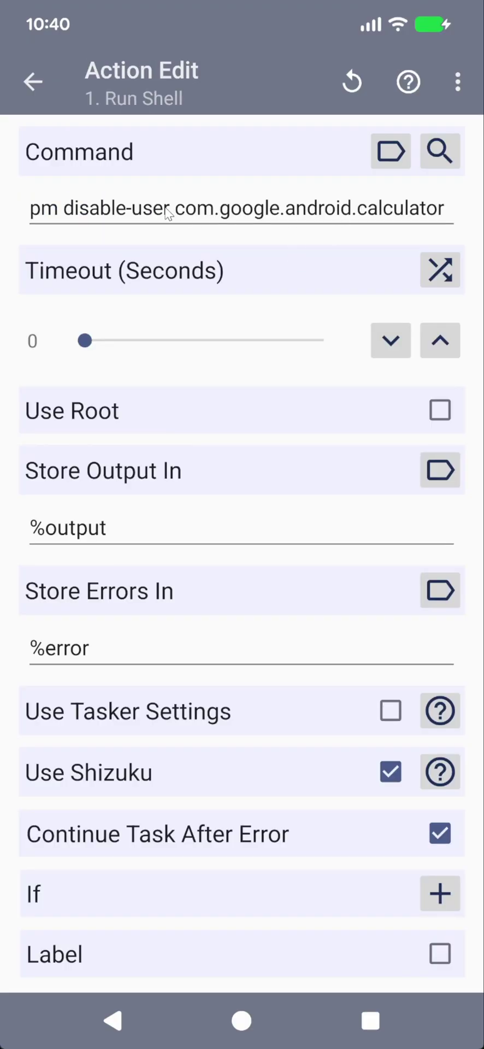
# Change the command to pm enable com.google.android.calculator and run the task
pyautogui.click(171, 210)
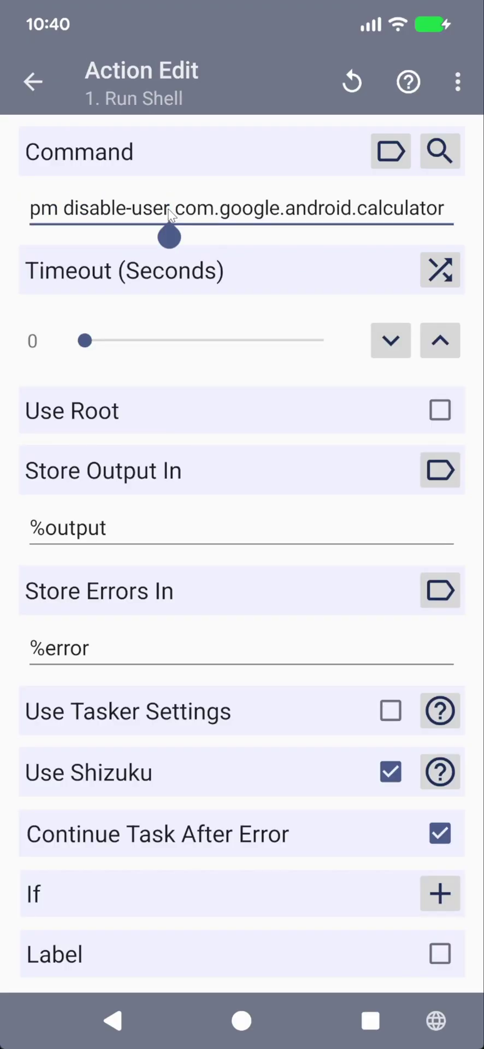
pyautogui.hotkey('shift', 'Left')
pyautogui.hotkey('shift', 'Left')
pyautogui.hotkey('shift', 'Left')
pyautogui.hotkey('shift', 'Left')
pyautogui.hotkey('shift', 'Left')
pyautogui.hotkey('shift', 'Left')
pyautogui.hotkey('shift', 'Left')
pyautogui.hotkey('shift', 'Left')
pyautogui.hotkey('shift', 'Left')
pyautogui.hotkey('shift', 'Left')
pyautogui.hotkey('shift', 'Left')
pyautogui.hotkey('shift', 'Left')
pyautogui.write('enabl')
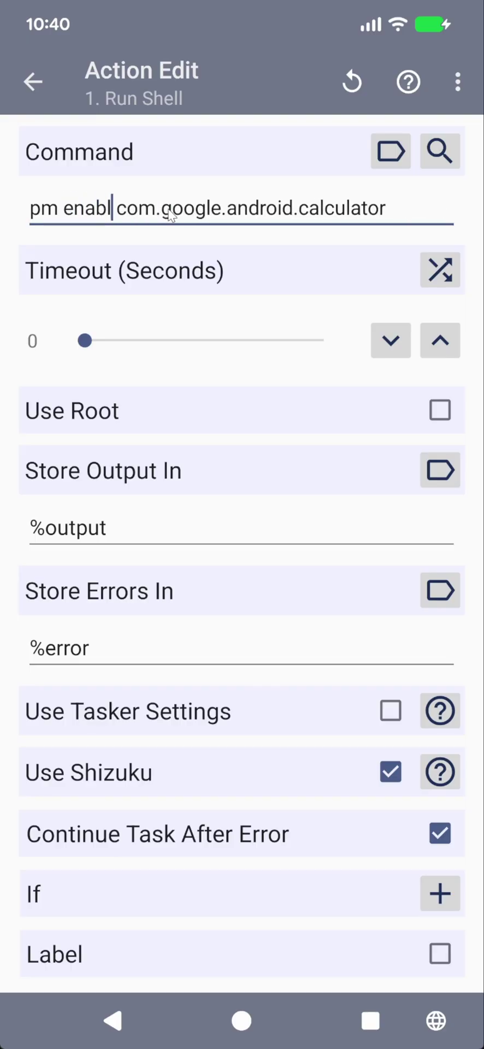
pyautogui.write('e')
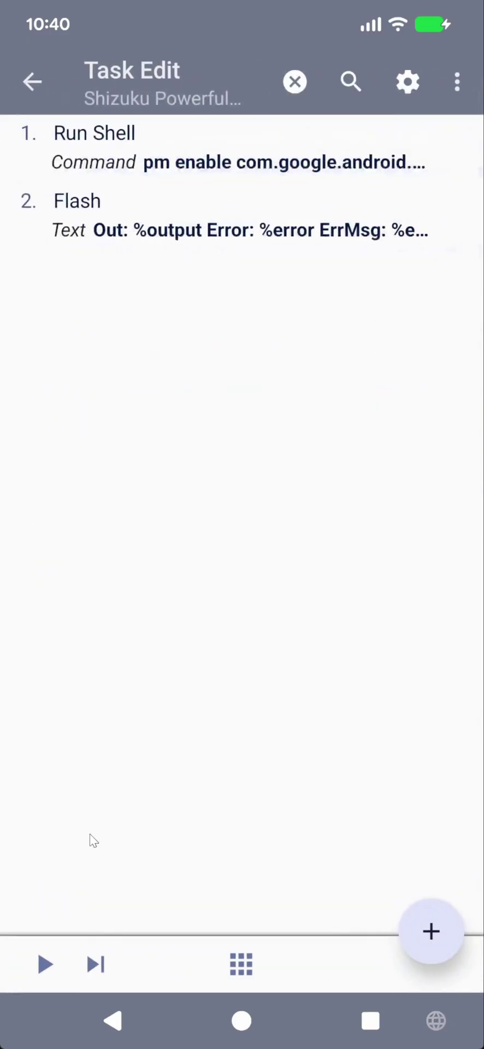
pyautogui.click(44, 965)
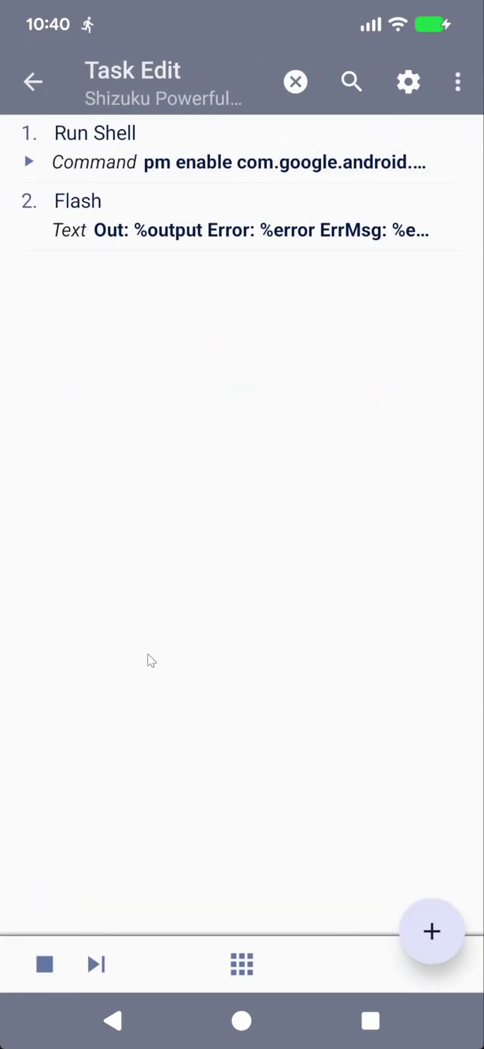
# Confirm Calculator is back in the app drawer, then reopen the Shizuku Powerful Shell Commands task
pyautogui.moveTo(241, 1021); pyautogui.dragTo(276, 471)
pyautogui.moveTo(235, 765); pyautogui.dragTo(235, 383)
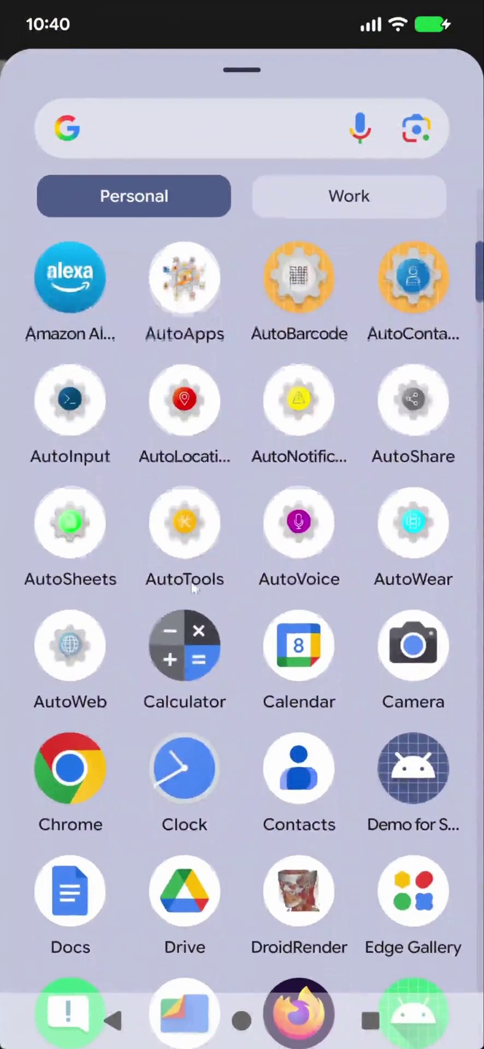
pyautogui.moveTo(299, 1019); pyautogui.dragTo(338, 874)
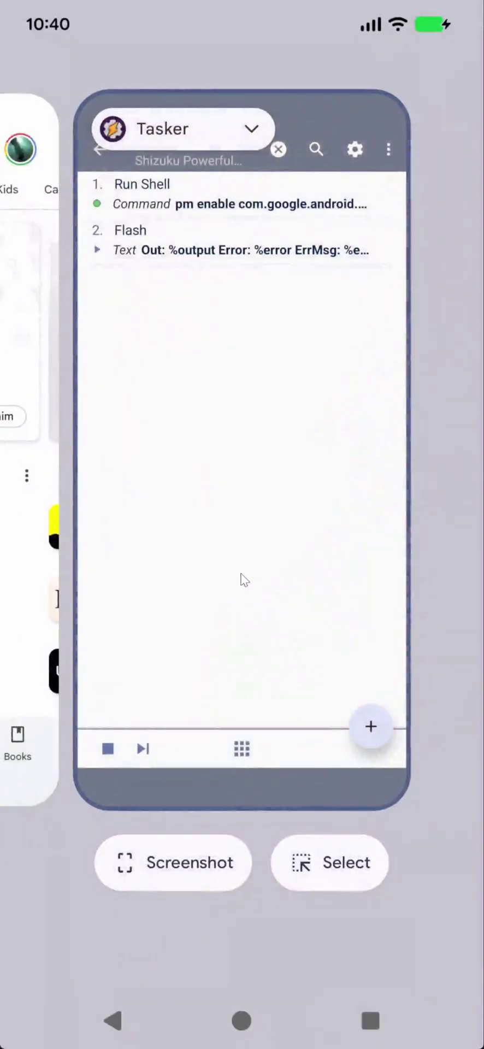
pyautogui.click(244, 581)
pyautogui.click(29, 85)
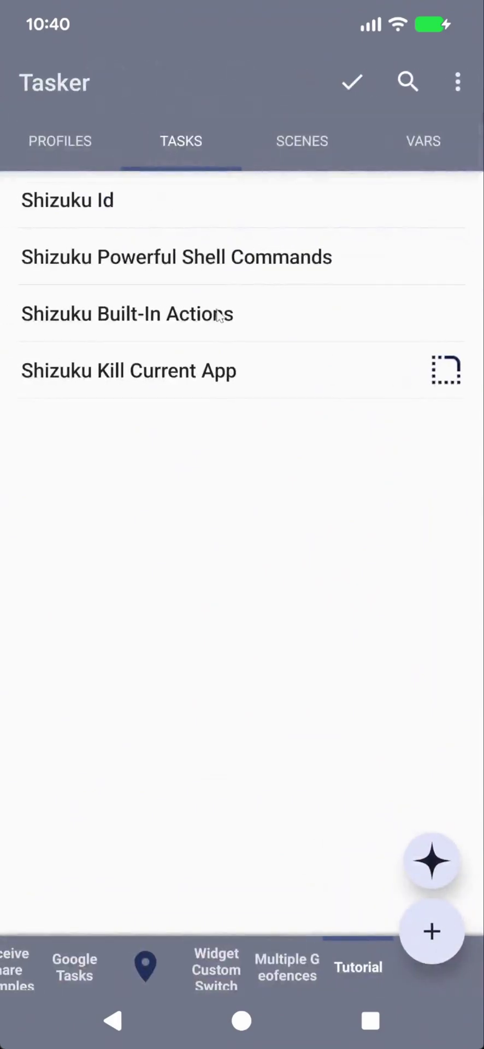
pyautogui.click(203, 259)
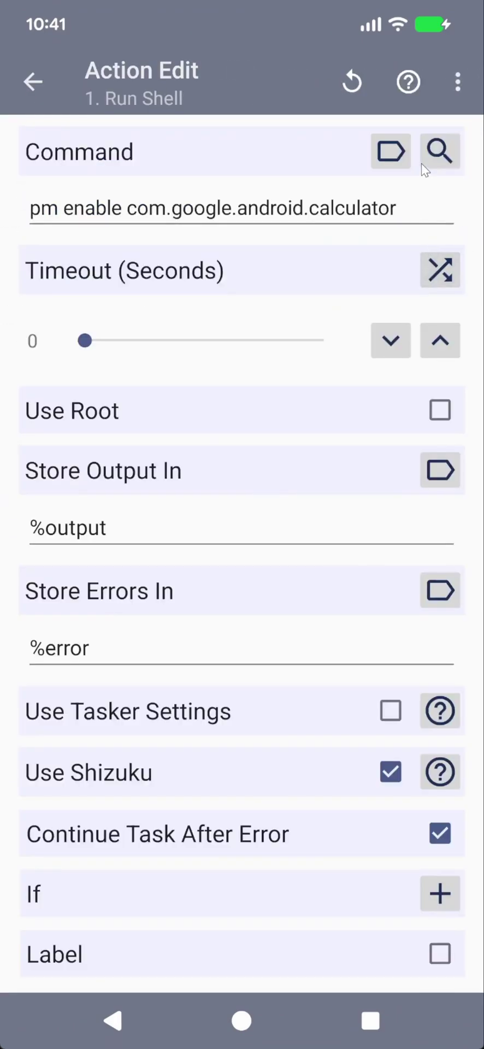
# Generate a cmd statusbar click-tile command that clicks Solid Explorer's FTP Server tile
pyautogui.click(435, 149)
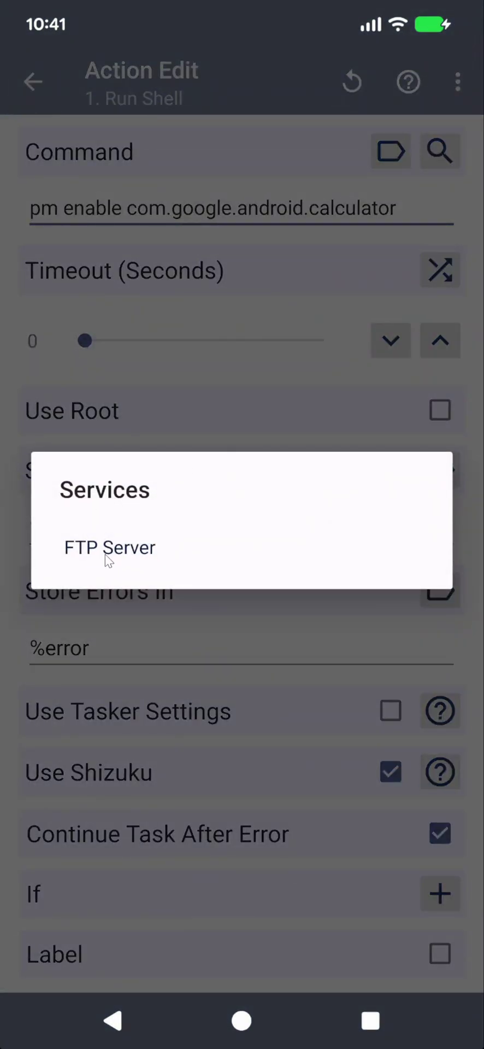
pyautogui.click(126, 553)
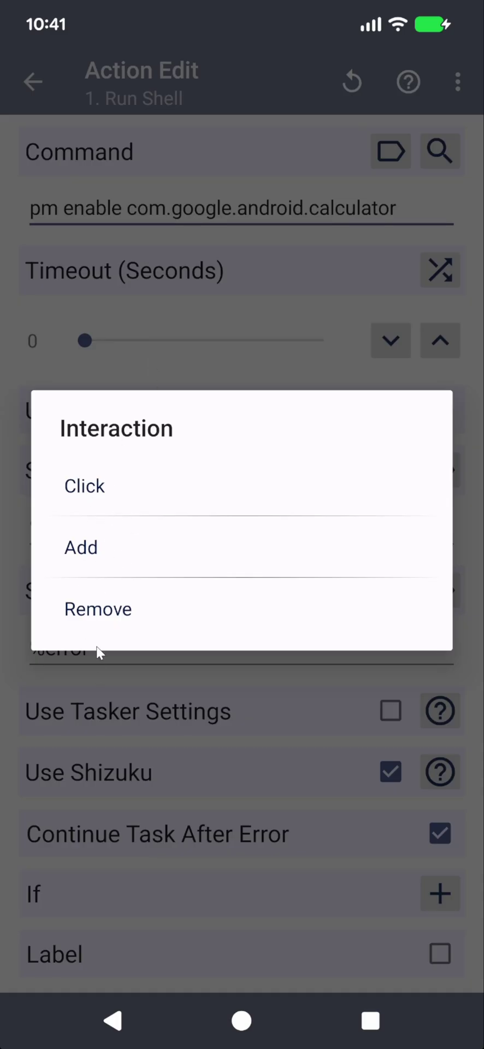
pyautogui.click(87, 489)
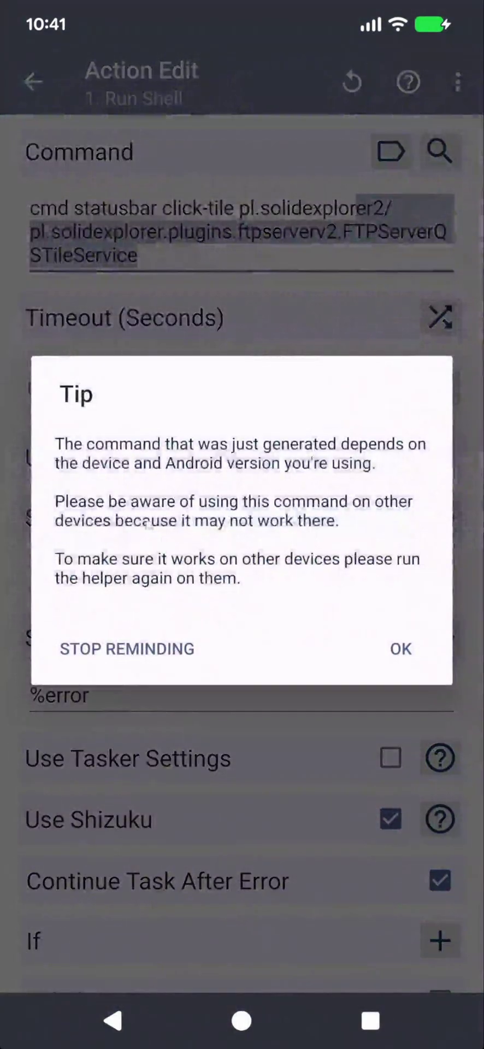
pyautogui.click(370, 633)
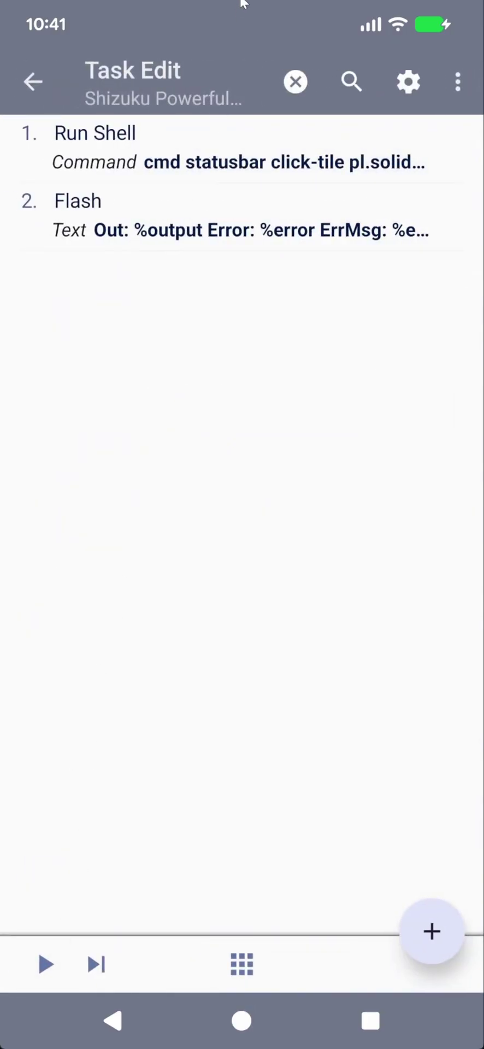
# Run the task and verify in quick settings that the FTP Server tile turned on
pyautogui.moveTo(244, 2); pyautogui.dragTo(203, 464)
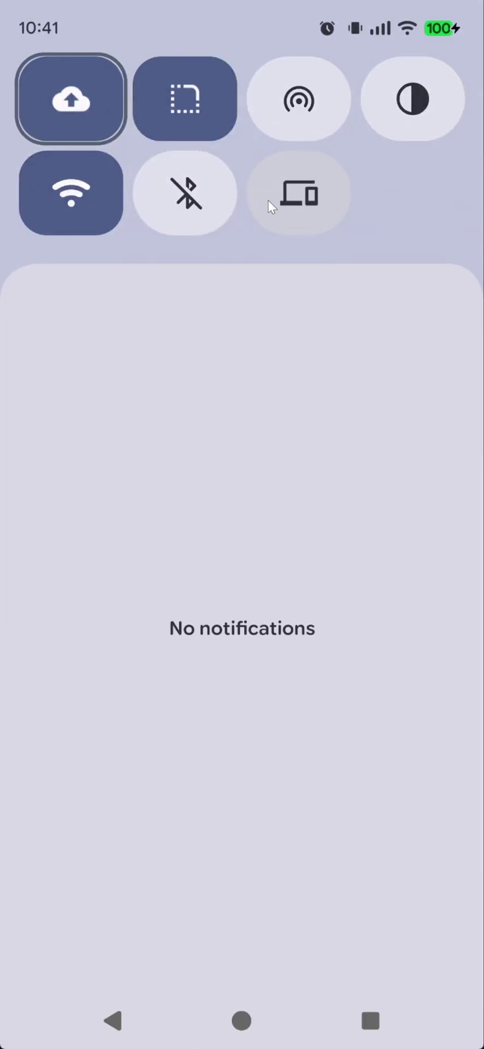
pyautogui.moveTo(241, 358); pyautogui.dragTo(258, 225)
pyautogui.click(43, 962)
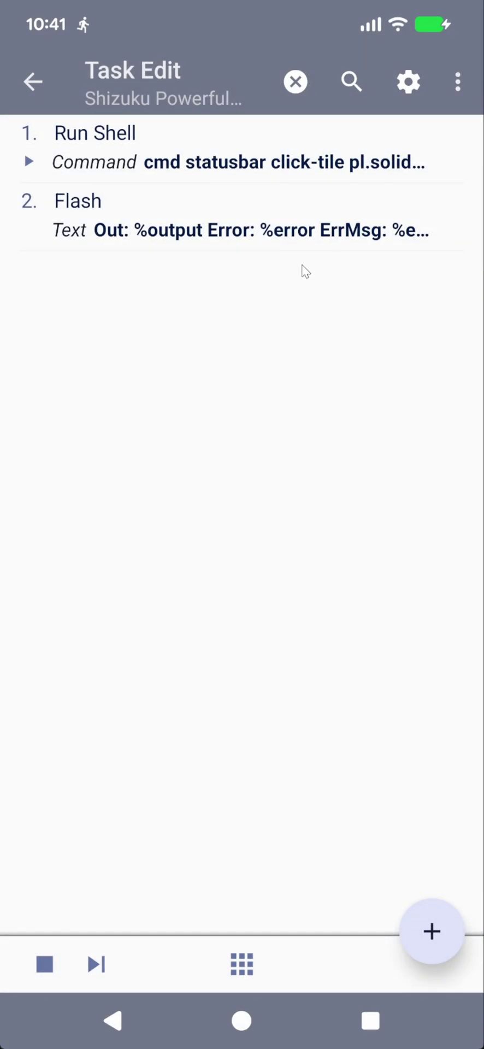
pyautogui.moveTo(356, 22); pyautogui.dragTo(345, 286)
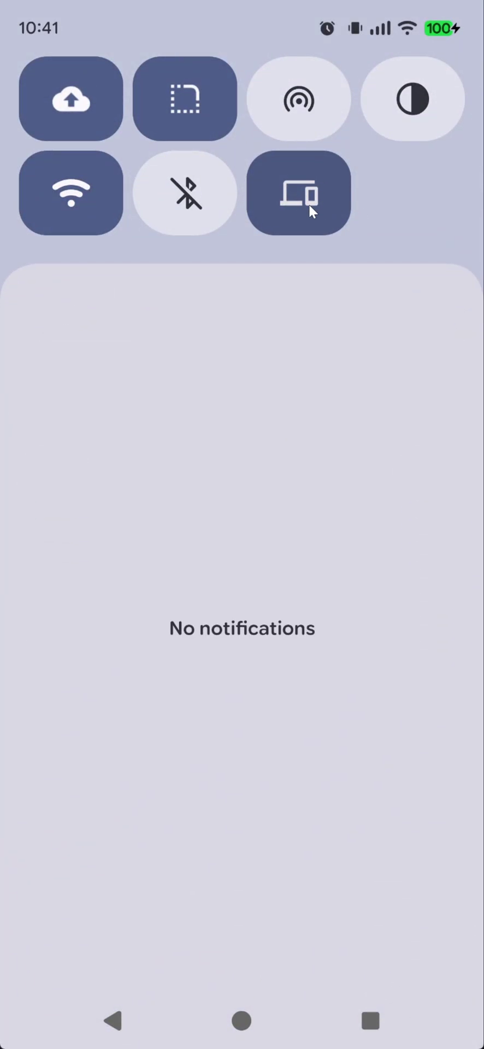
# Switch the FTP Server tile back off, recheck it, and return to the command presets
pyautogui.click(309, 204)
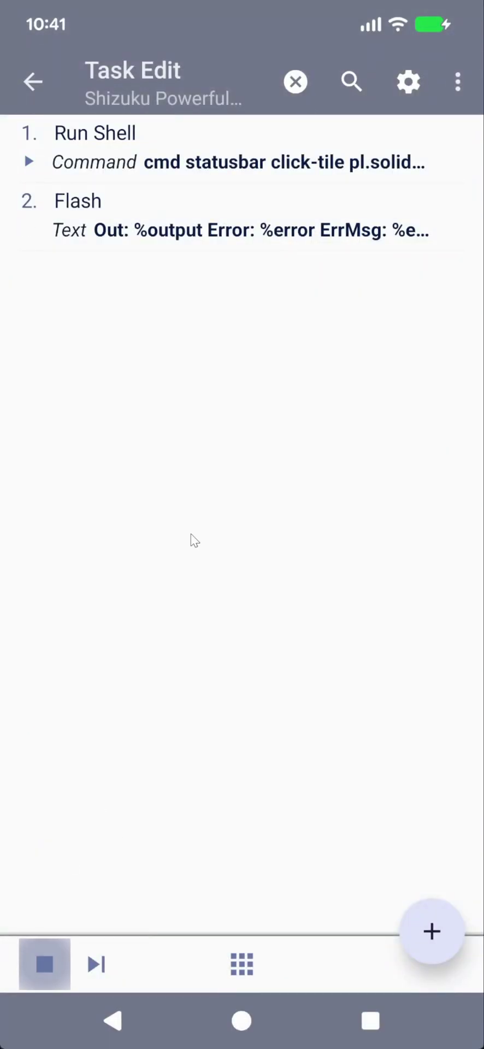
pyautogui.moveTo(400, 23); pyautogui.dragTo(324, 236)
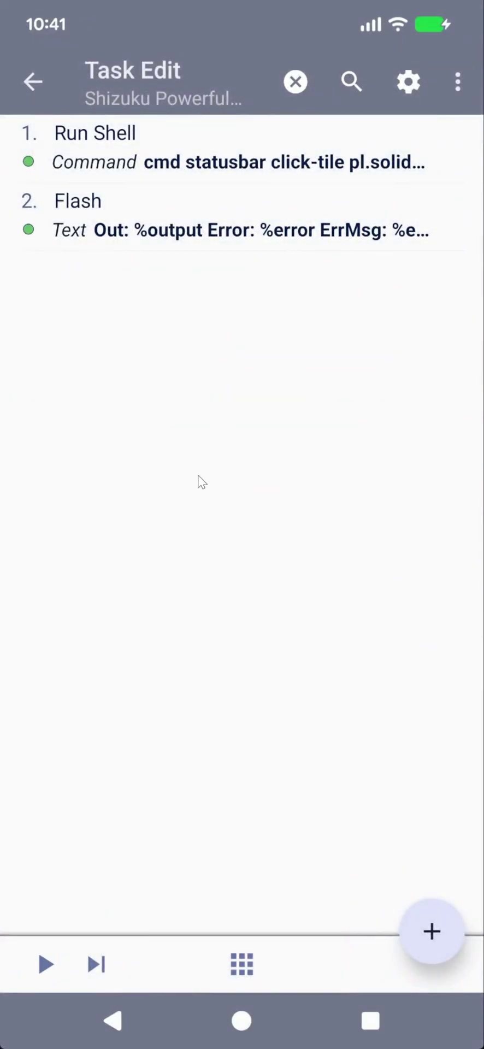
pyautogui.click(175, 169)
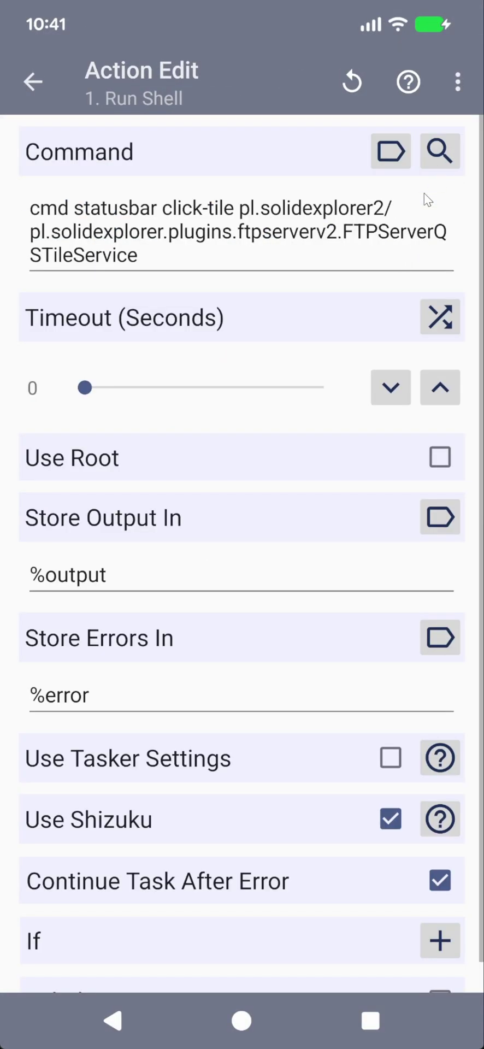
# Generate the Toggle SIM Card command disabling the MEO SIM: phone.setSimPowerStateForSlot(0,0)
pyautogui.click(440, 153)
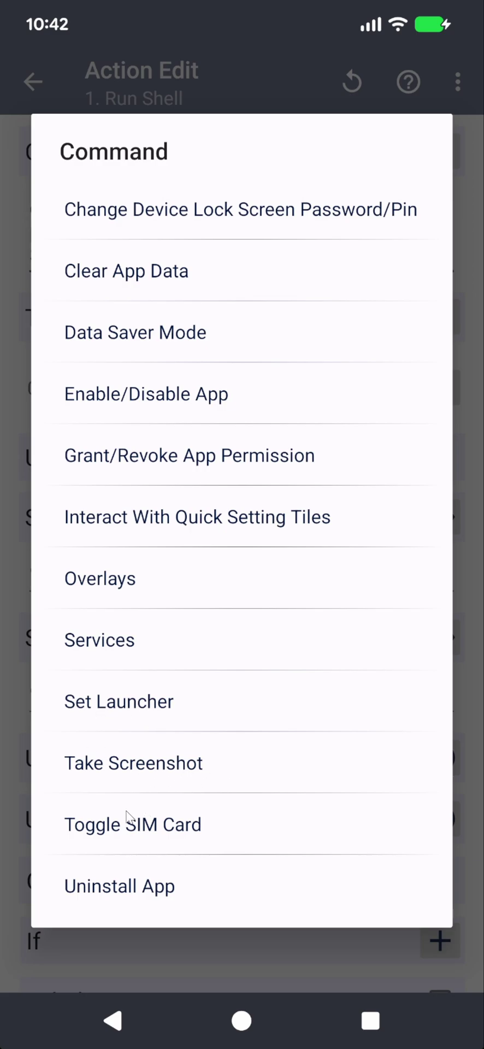
pyautogui.click(182, 834)
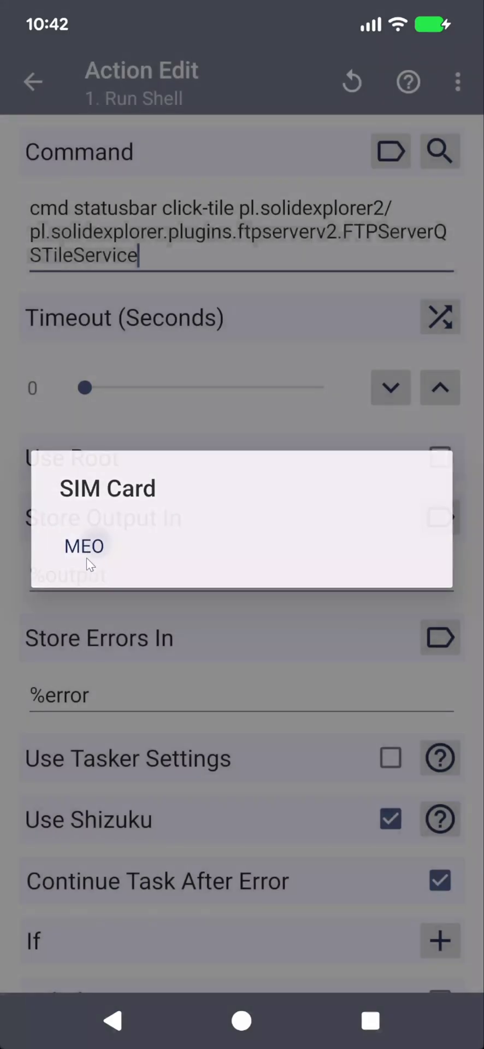
pyautogui.click(86, 548)
pyautogui.click(334, 581)
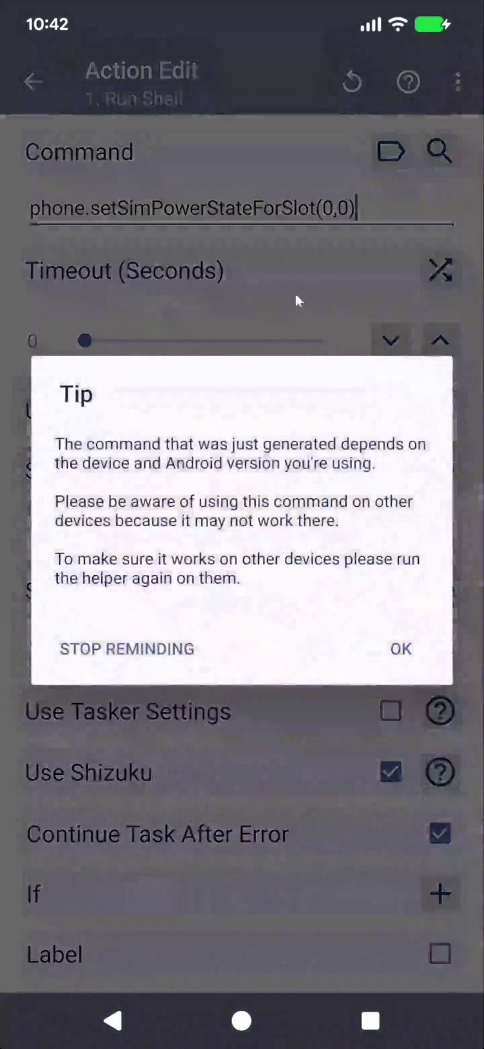
pyautogui.click(407, 656)
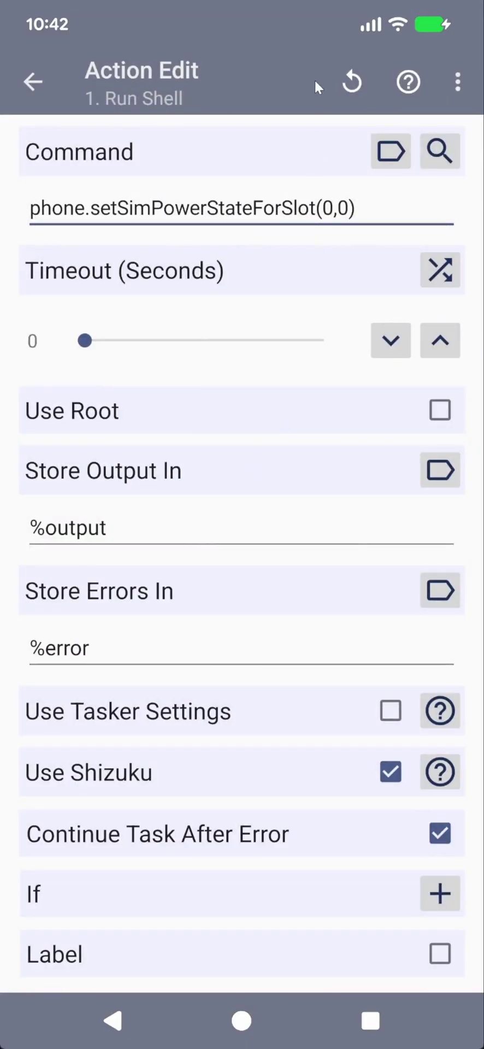
# Switch Wi-Fi off in quick settings, then run the task to power down the SIM
pyautogui.moveTo(257, 5); pyautogui.dragTo(256, 533)
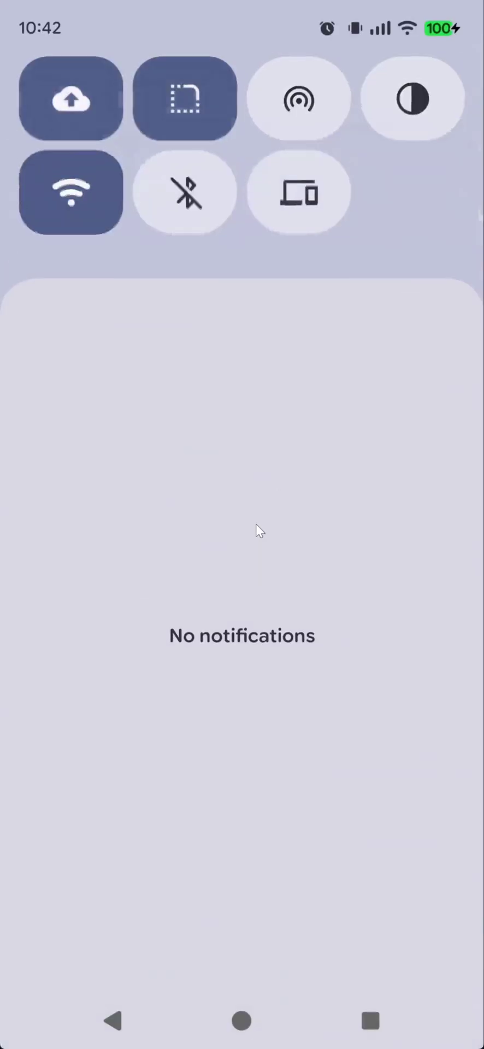
pyautogui.click(83, 195)
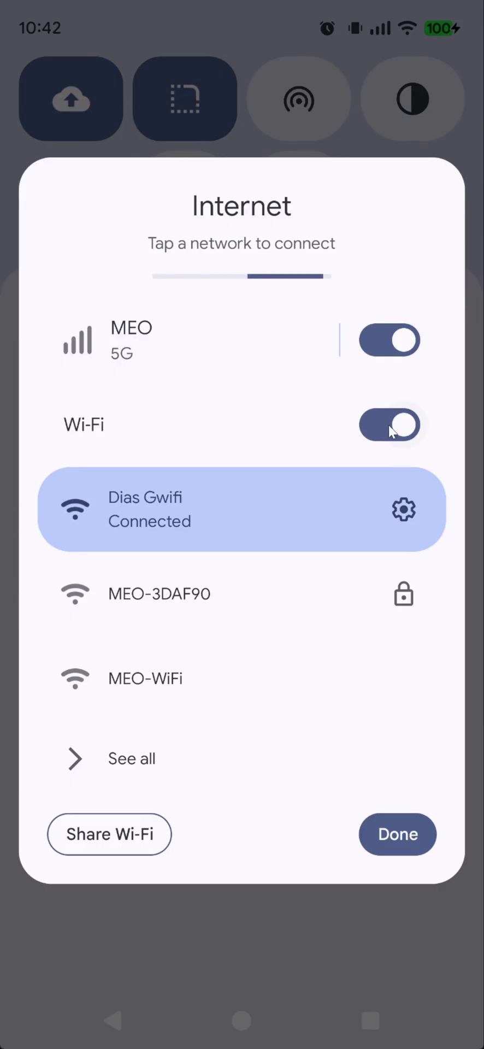
pyautogui.click(390, 431)
pyautogui.click(398, 812)
pyautogui.moveTo(299, 760); pyautogui.dragTo(332, 325)
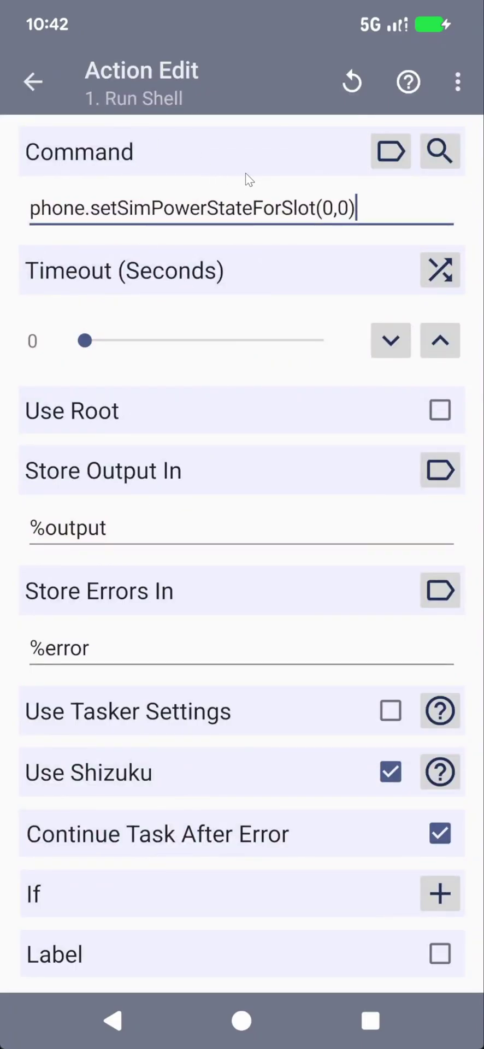
pyautogui.click(33, 83)
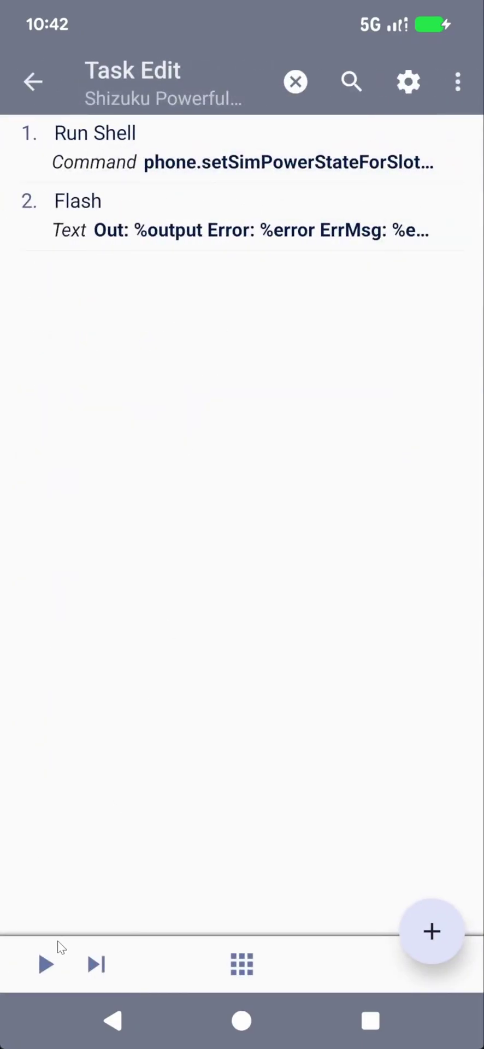
pyautogui.click(46, 966)
# Change the command's last argument from 0 to 1 and run it to restore the SIM
pyautogui.moveTo(248, 167); pyautogui.dragTo(232, 314)
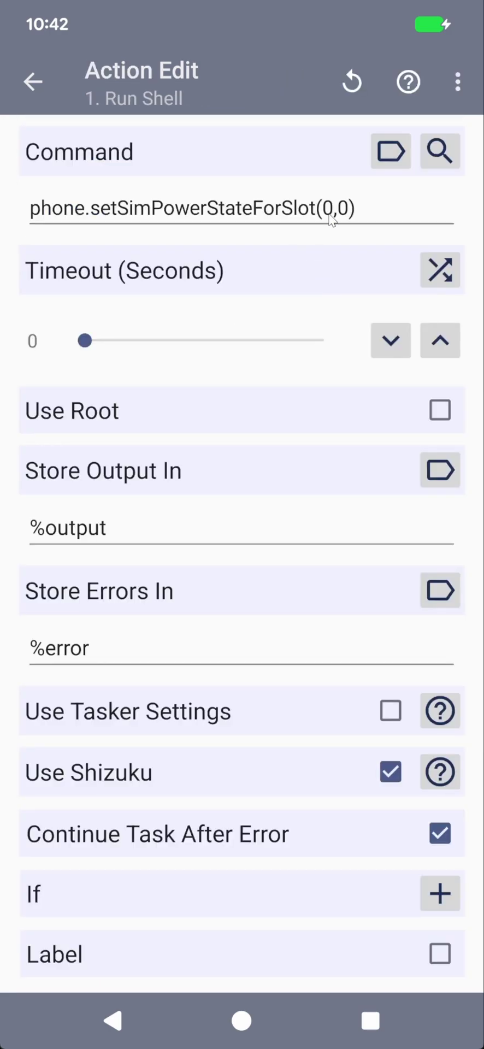
pyautogui.click(340, 209)
pyautogui.press('Delete')
pyautogui.write('1')
pyautogui.click(39, 81)
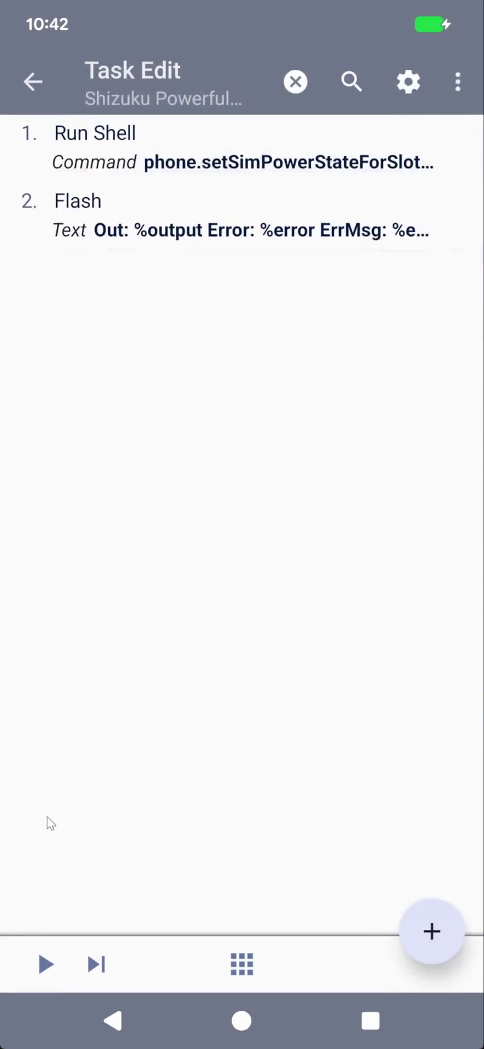
pyautogui.click(43, 965)
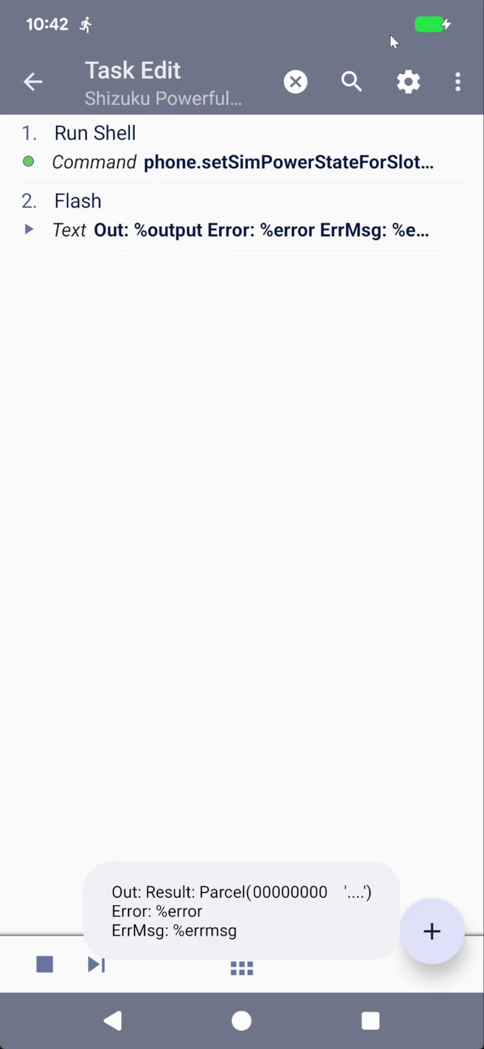
pyautogui.click(245, 120)
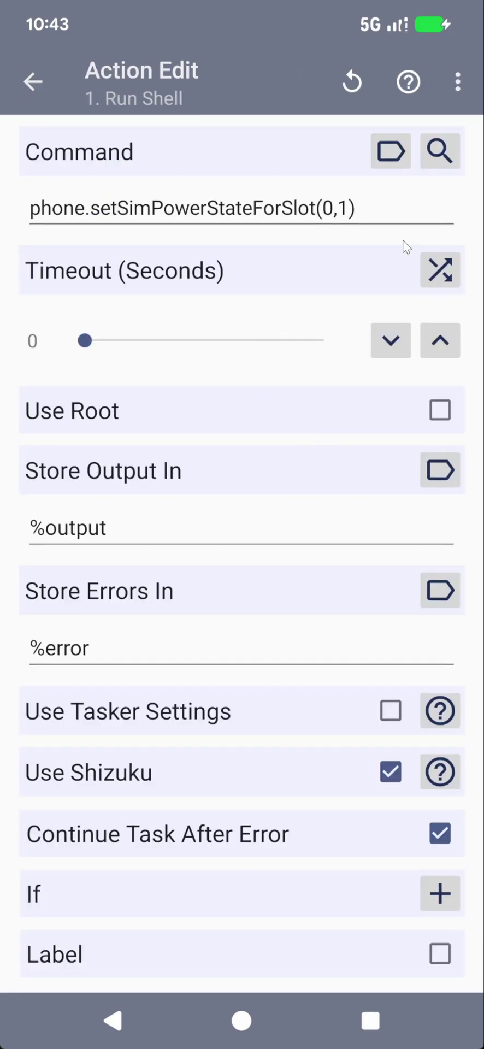
# Open the Services preset and scroll down through the device's system services
pyautogui.click(439, 149)
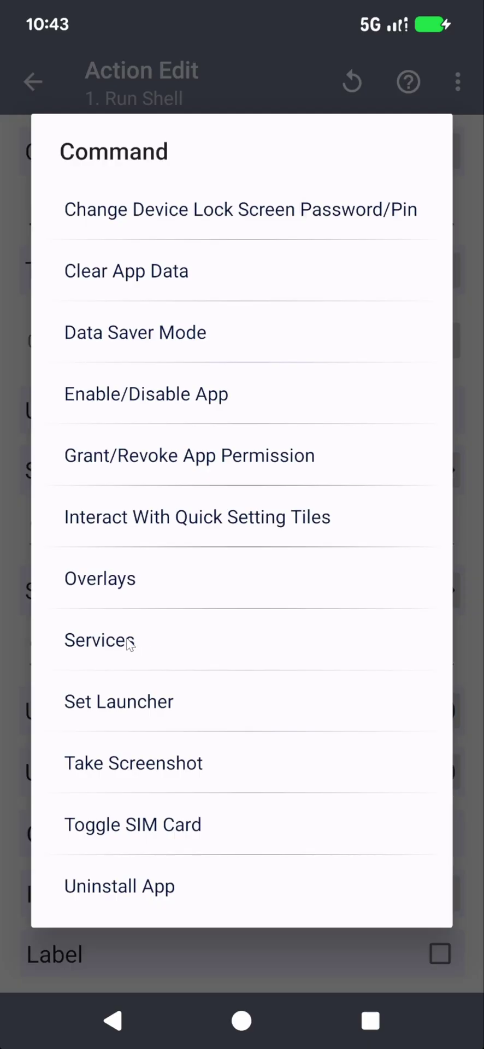
pyautogui.click(129, 643)
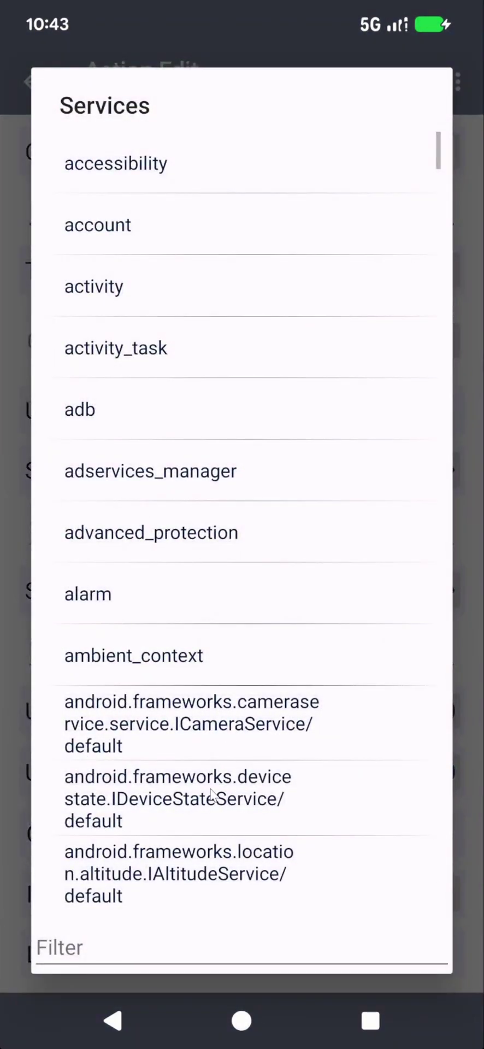
pyautogui.scroll(-15, 211, 795)
pyautogui.scroll(-20, 242, 519)
pyautogui.scroll(-20, 173, 399)
pyautogui.scroll(-10, 197, 472)
# Scroll back to the top and filter the services list by 'connec'
pyautogui.scroll(14, 175, 656)
pyautogui.scroll(20, 174, 495)
pyautogui.scroll(20, 167, 543)
pyautogui.scroll(10, 159, 820)
pyautogui.click(87, 949)
pyautogui.write('connec')
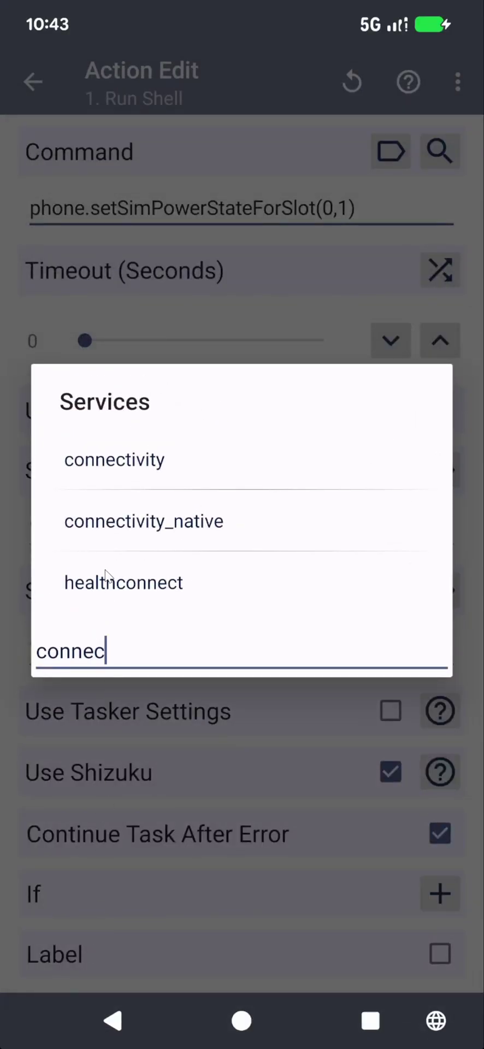
# Generate the connectivity Set Airplane Mode call with TRUE, giving 'service call connectivity 36 i32 1'
pyautogui.click(116, 462)
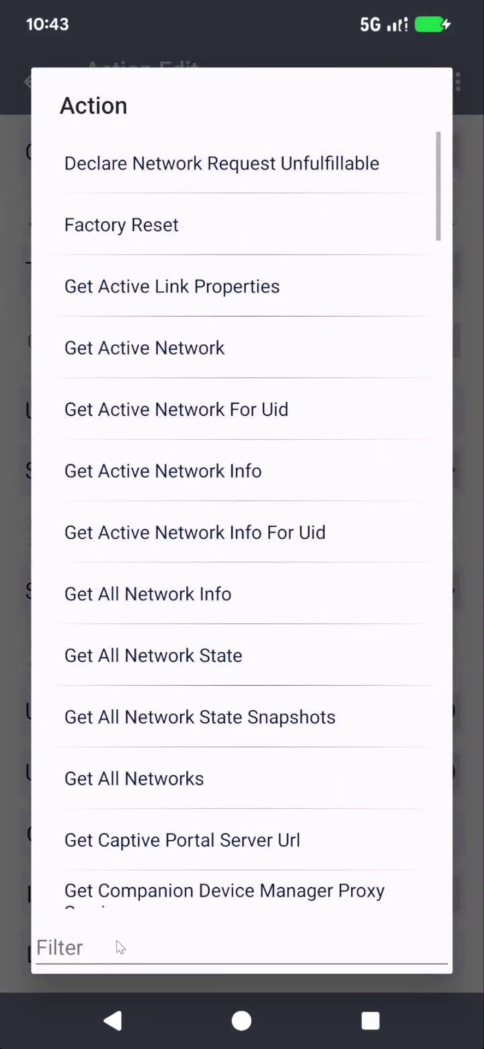
pyautogui.click(116, 946)
pyautogui.write('airpl')
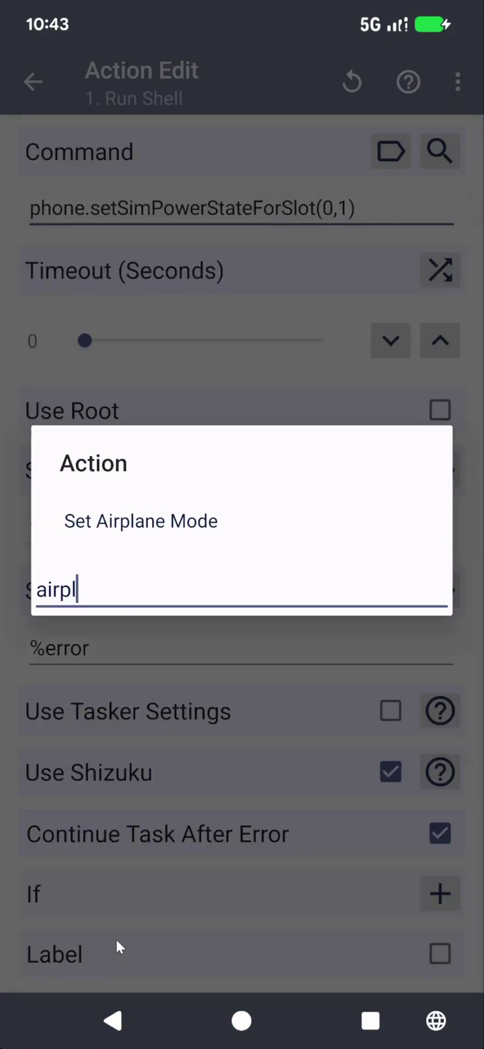
pyautogui.click(171, 517)
pyautogui.click(405, 587)
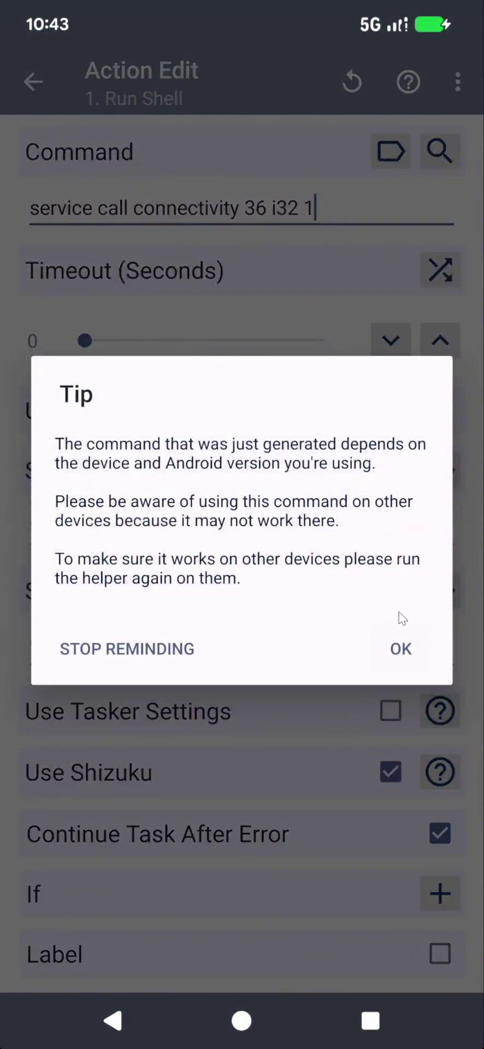
pyautogui.click(402, 648)
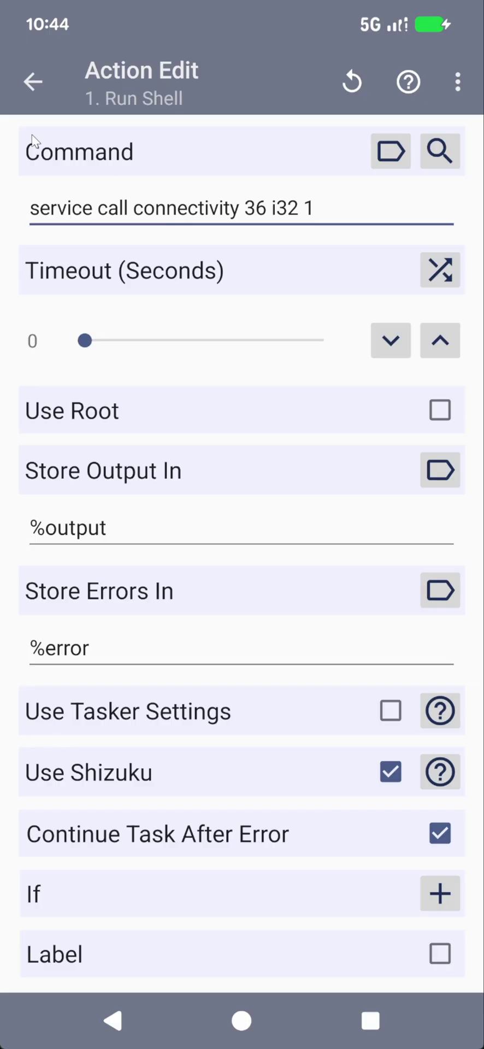
# Run the task to switch airplane mode on, then reopen the Run Shell action
pyautogui.click(26, 82)
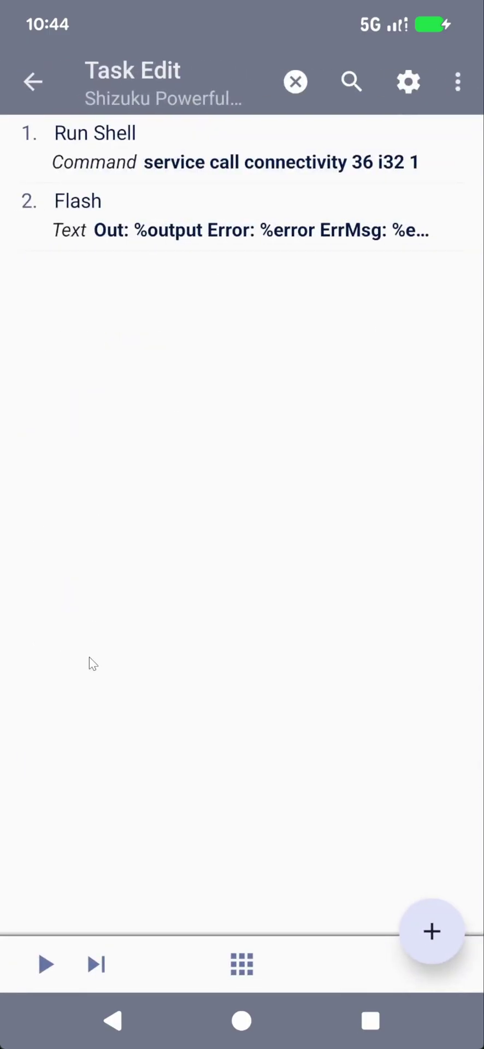
pyautogui.click(36, 964)
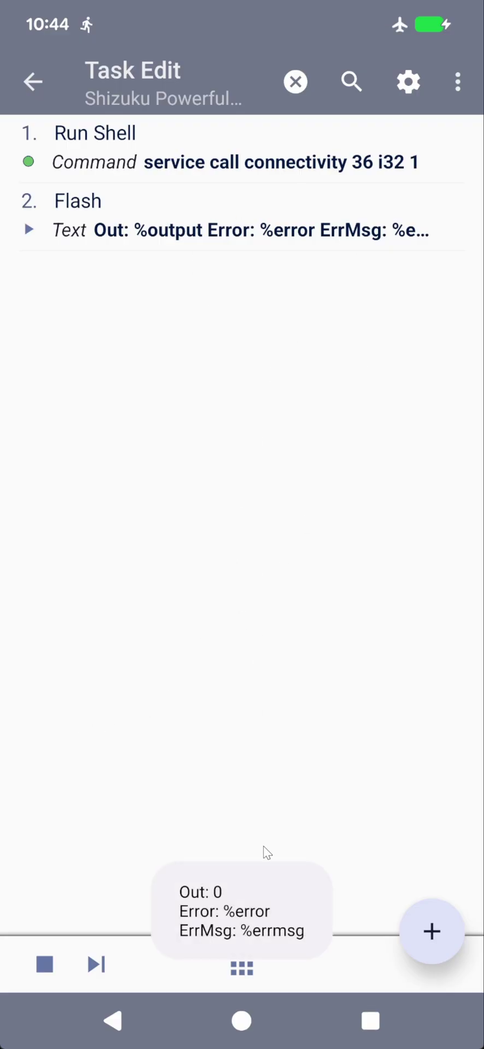
pyautogui.click(197, 158)
pyautogui.click(346, 176)
# Change the command's trailing 1 to 0 and run the task to turn airplane mode off
pyautogui.click(314, 210)
pyautogui.press('BackSpace')
pyautogui.write('0')
pyautogui.click(33, 81)
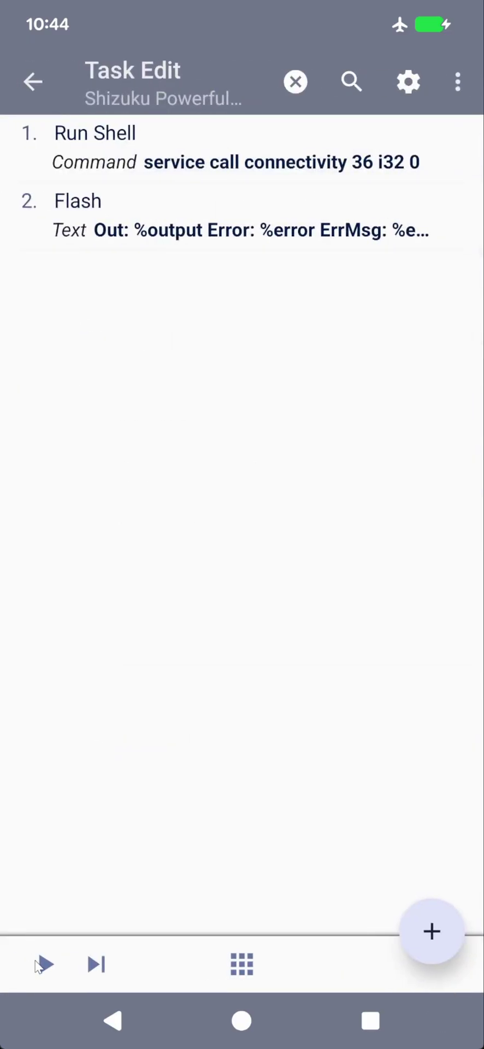
pyautogui.click(38, 965)
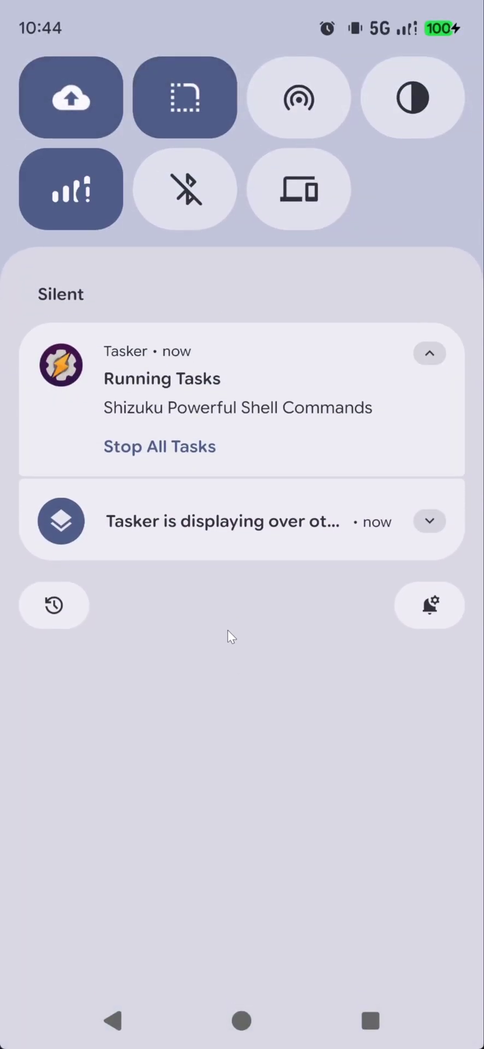
# Turn Wi-Fi back on from quick settings and reopen the 'connectivity 36 i32 0' Run Shell action
pyautogui.click(55, 221)
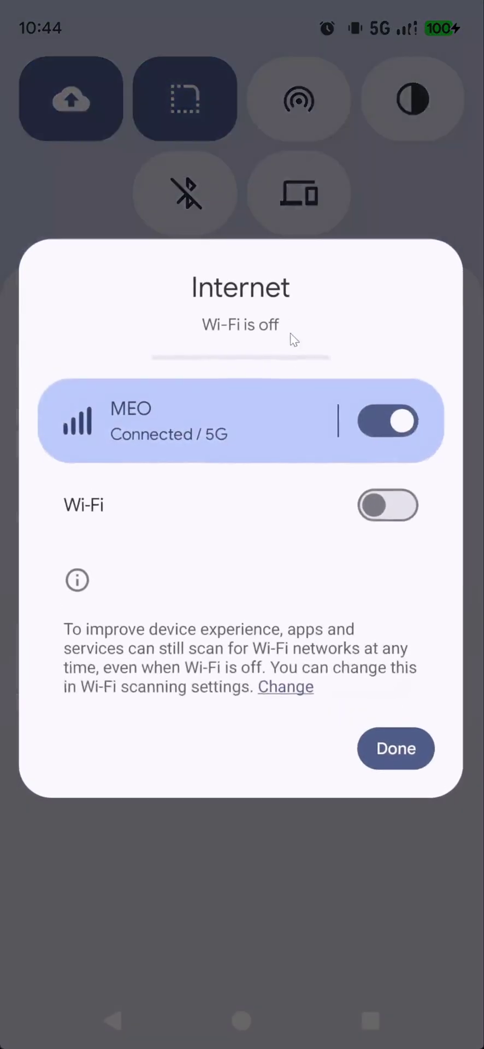
pyautogui.click(375, 506)
pyautogui.click(390, 842)
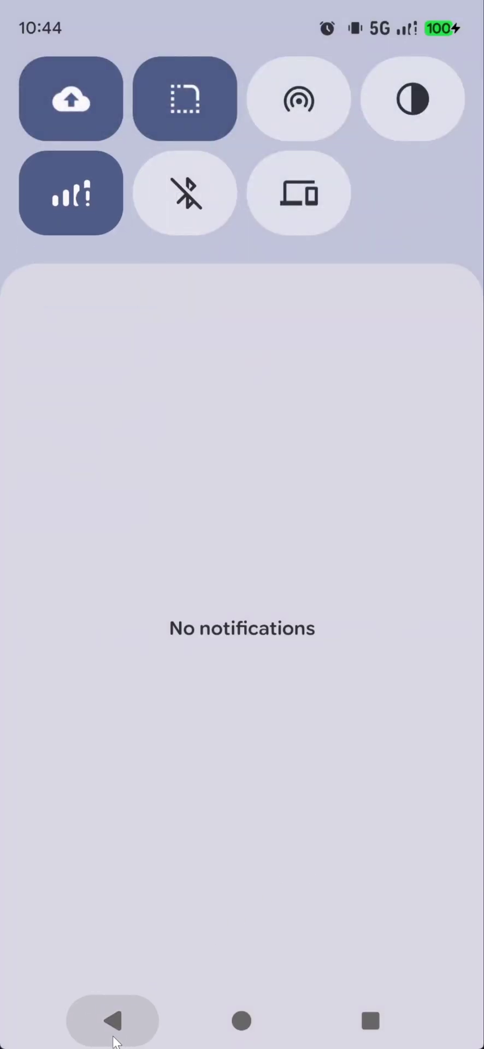
pyautogui.click(113, 1036)
pyautogui.click(218, 180)
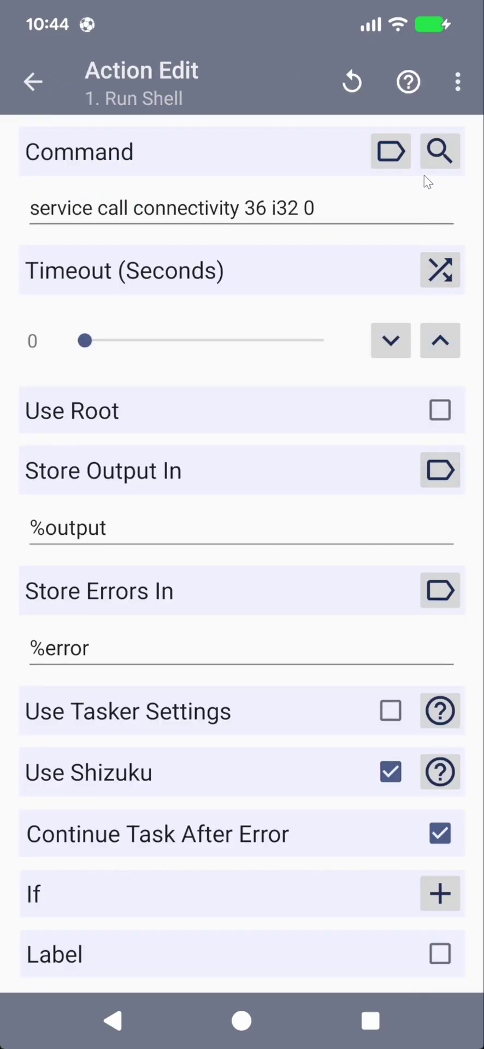
pyautogui.click(437, 154)
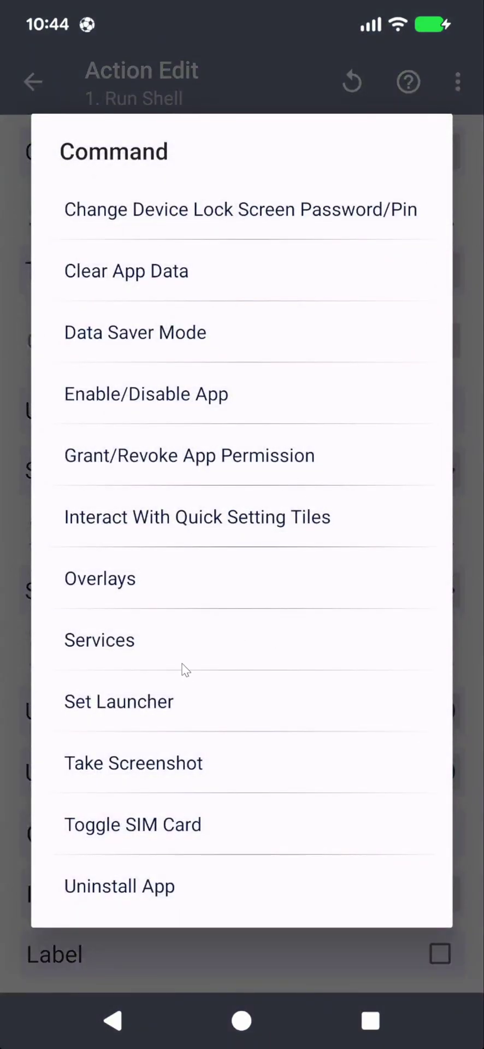
pyautogui.click(183, 648)
pyautogui.scroll(-5, 242, 492)
pyautogui.scroll(-15, 242, 547)
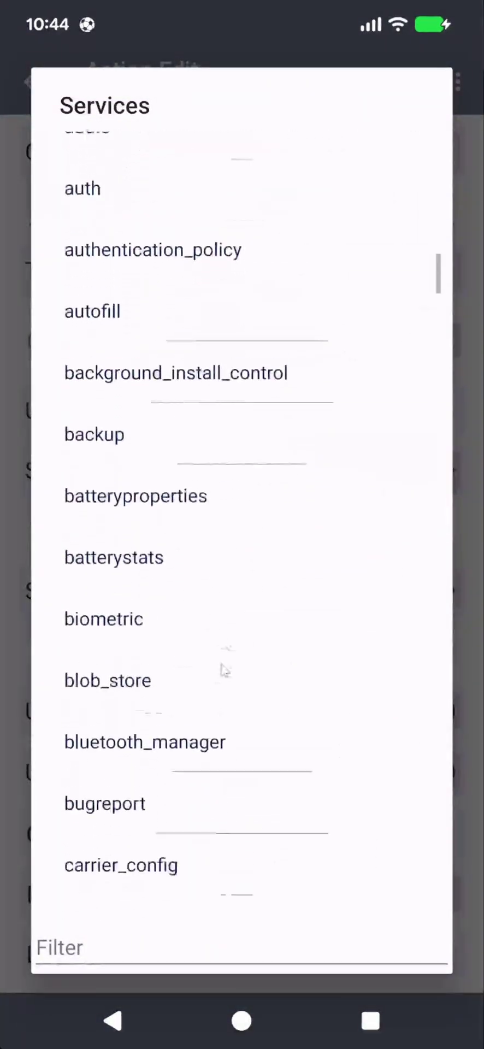
pyautogui.scroll(-15, 224, 713)
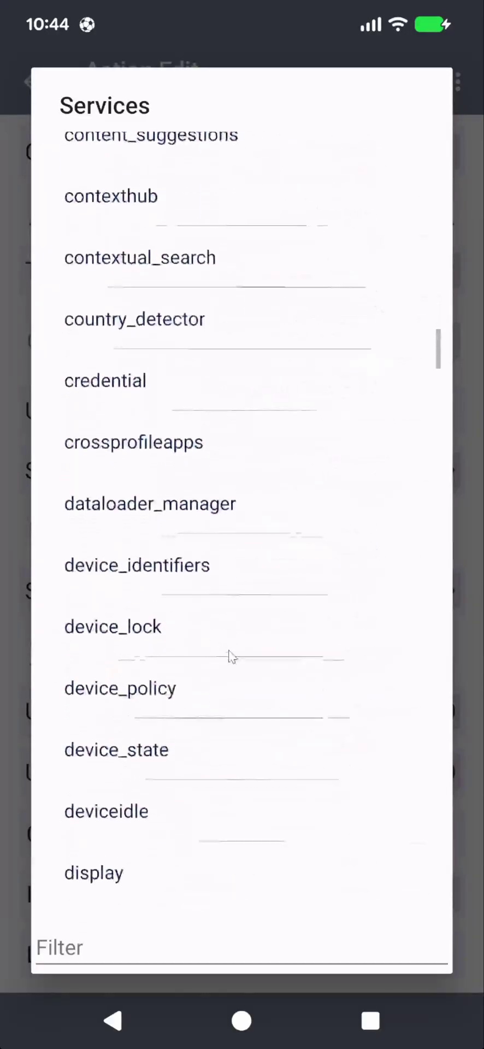
pyautogui.click(145, 961)
pyautogui.write('usb')
pyautogui.click(117, 551)
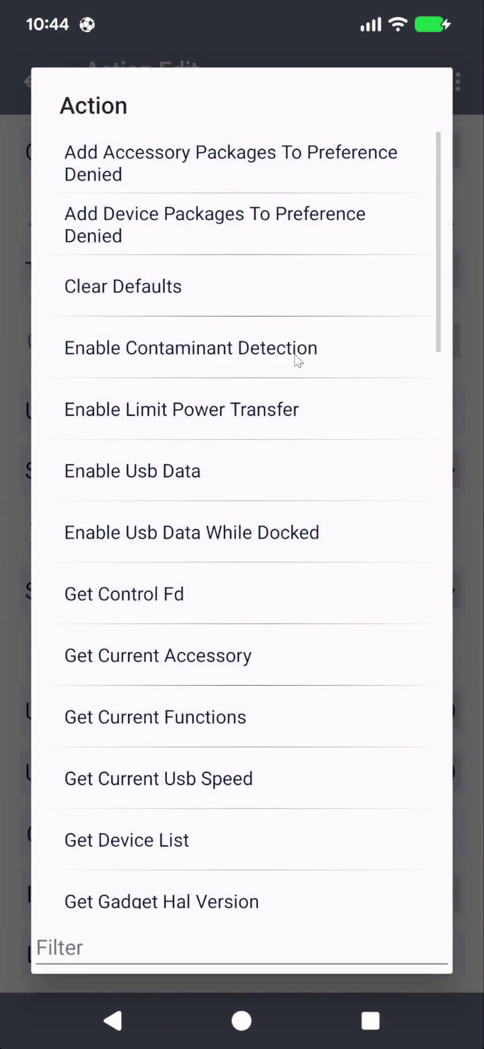
pyautogui.moveTo(225, 775); pyautogui.dragTo(252, 570)
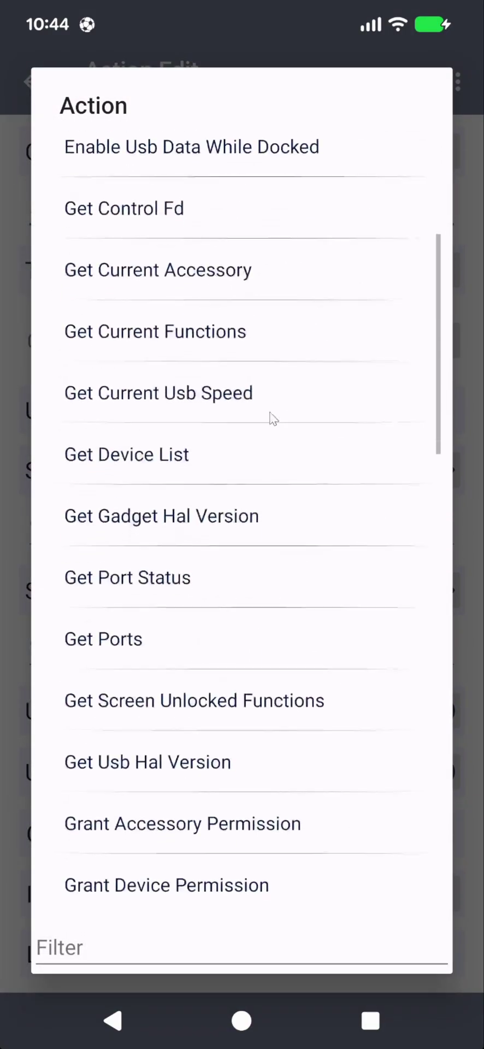
pyautogui.click(107, 957)
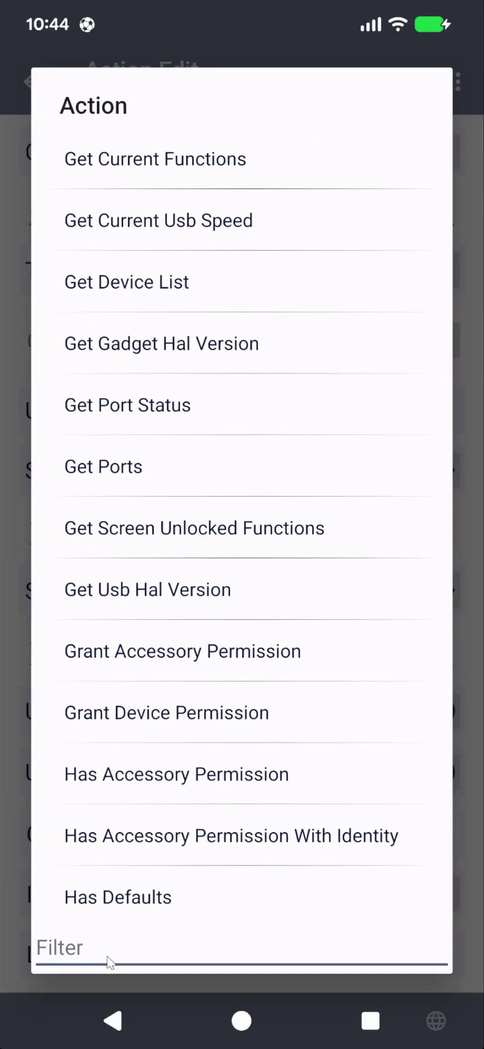
pyautogui.write('tet')
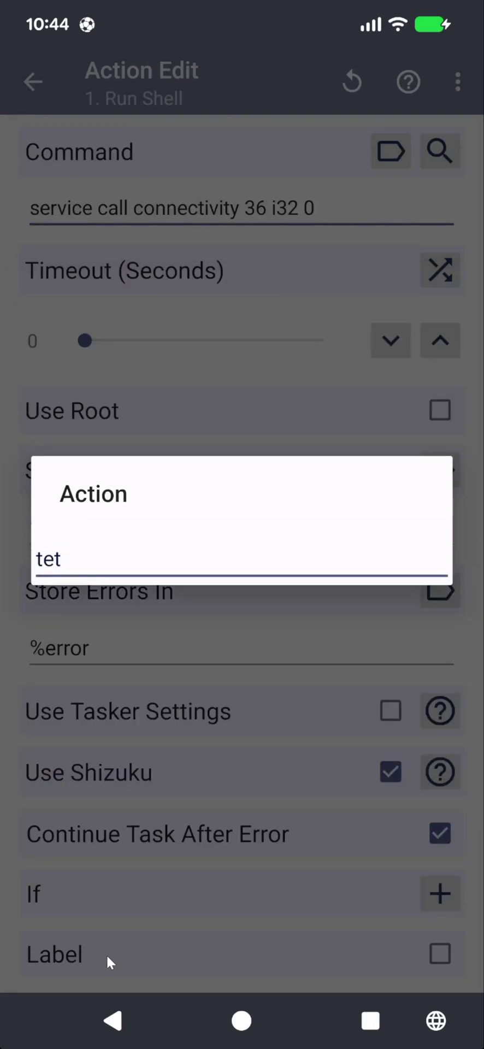
pyautogui.press('BackSpace')
pyautogui.press('BackSpace')
pyautogui.press('BackSpace')
pyautogui.scroll(-10, 170, 625)
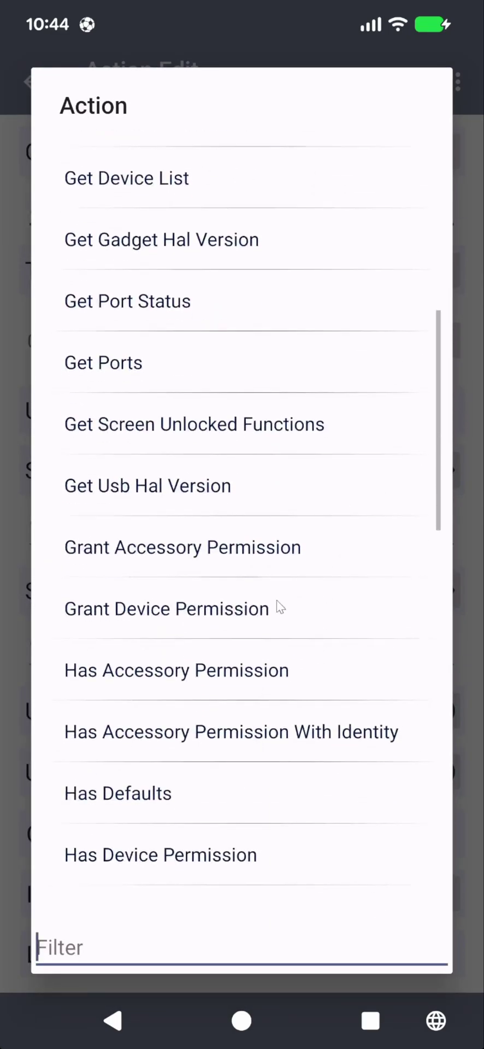
pyautogui.scroll(-7, 290, 554)
pyautogui.moveTo(276, 631); pyautogui.dragTo(291, 355)
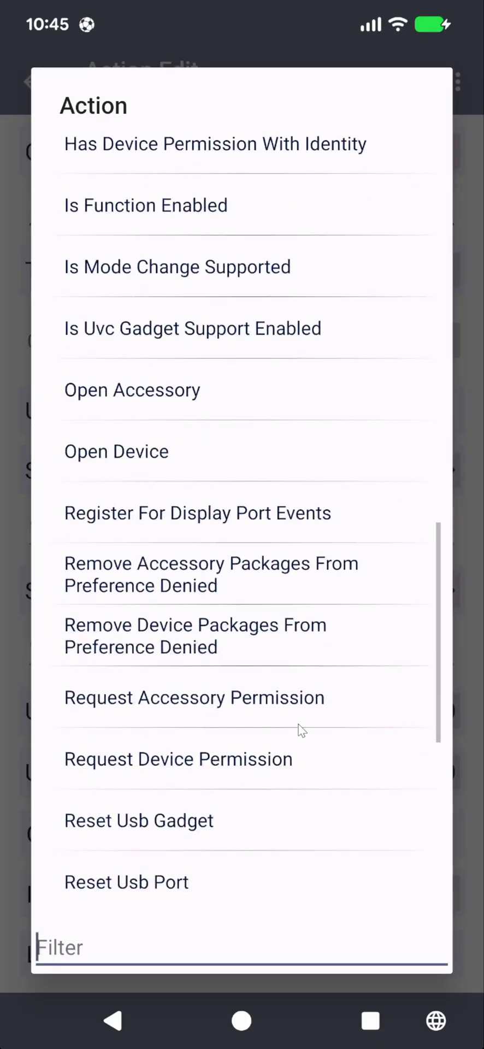
pyautogui.moveTo(299, 727); pyautogui.dragTo(351, 412)
pyautogui.scroll(-5, 366, 591)
pyautogui.moveTo(280, 394); pyautogui.dragTo(252, 863)
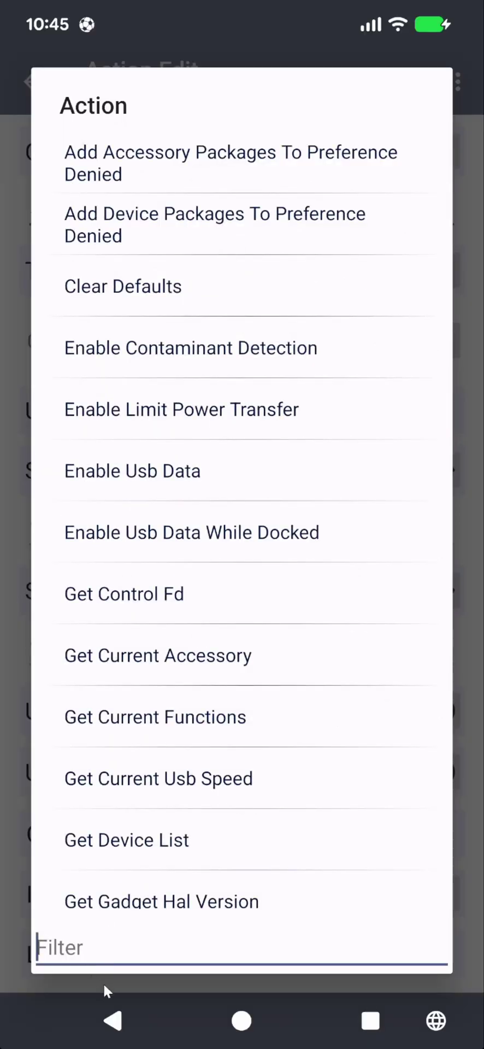
pyautogui.click(113, 1020)
pyautogui.click(130, 1034)
pyautogui.click(458, 82)
# Cancel the Run Shell action edits and exit the Shizuku Powerful Shell Commands task editor
pyautogui.click(282, 77)
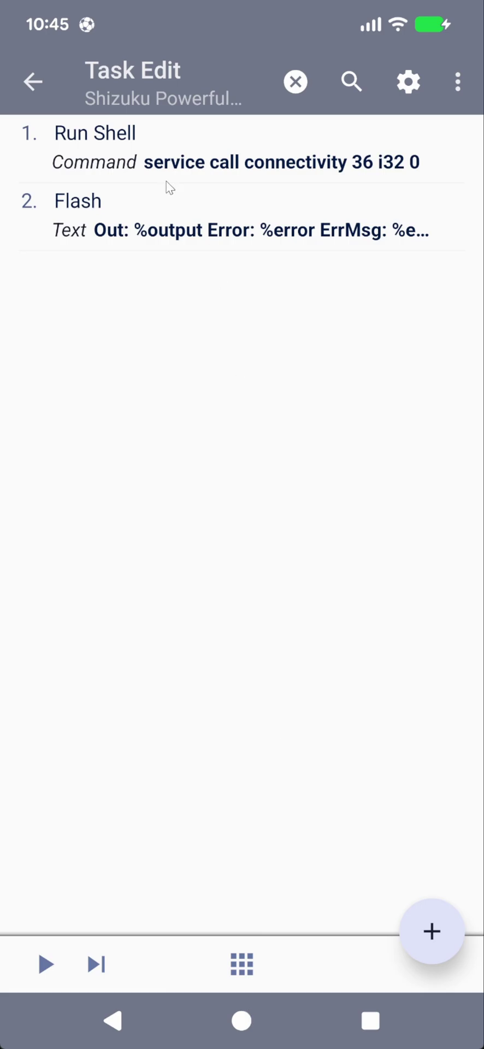
pyautogui.click(25, 80)
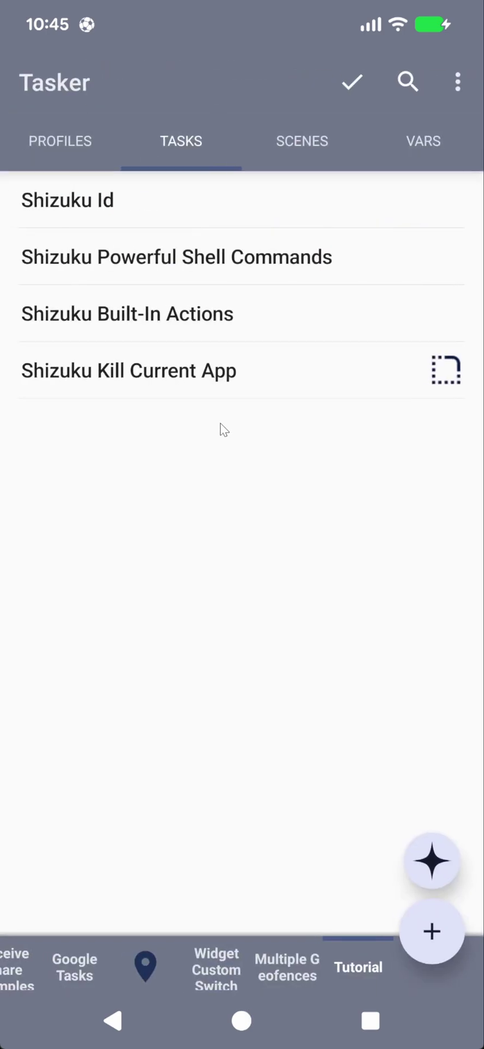